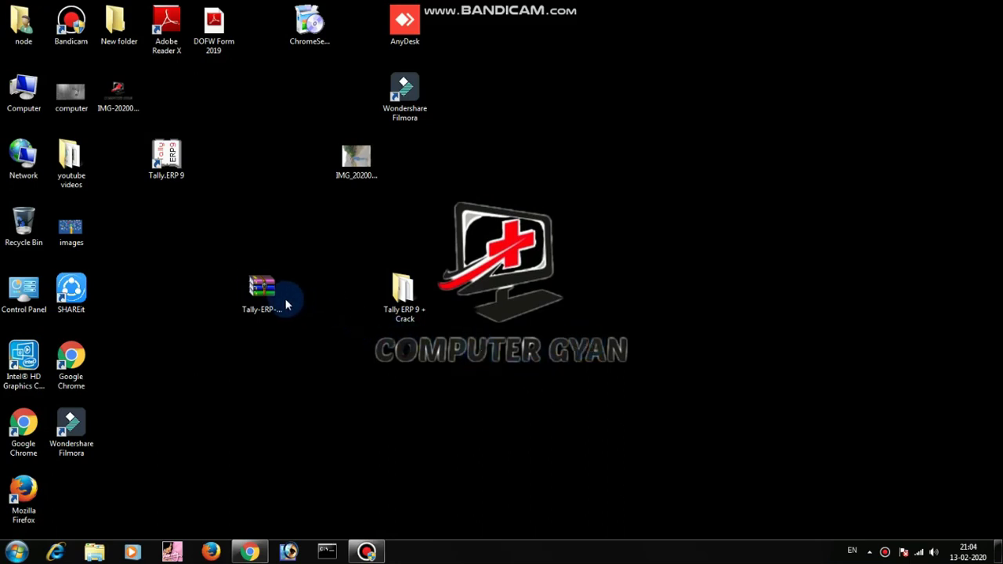
Move the Tally ERP 9 + Crack folder farther from the Tally-ERP-9-with-Crack archive on the desktop and select the archive.
{"action": "left_click_drag", "start_coordinate": [269, 291], "coordinate": [282, 229]}
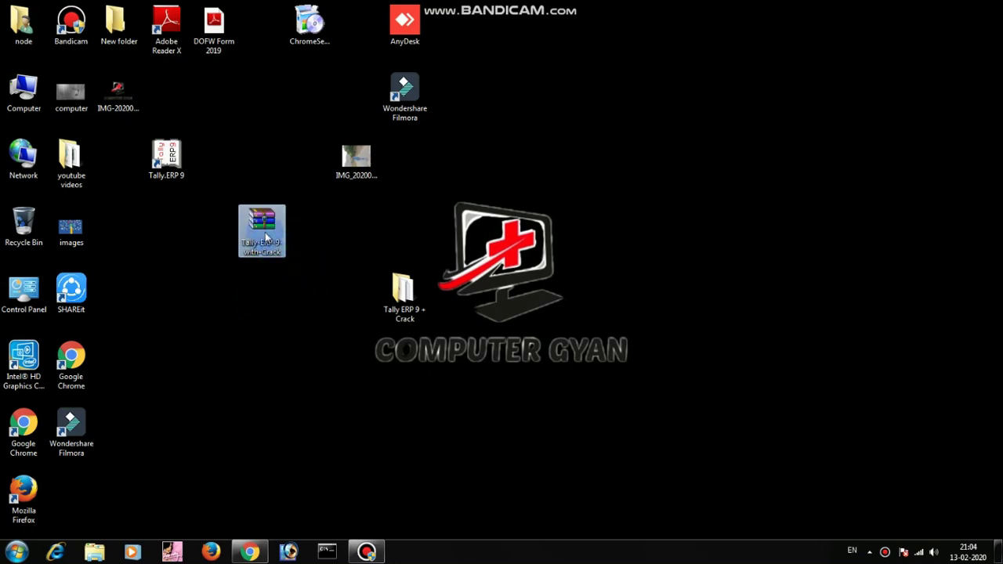
{"action": "left_click_drag", "start_coordinate": [268, 236], "coordinate": [270, 310]}
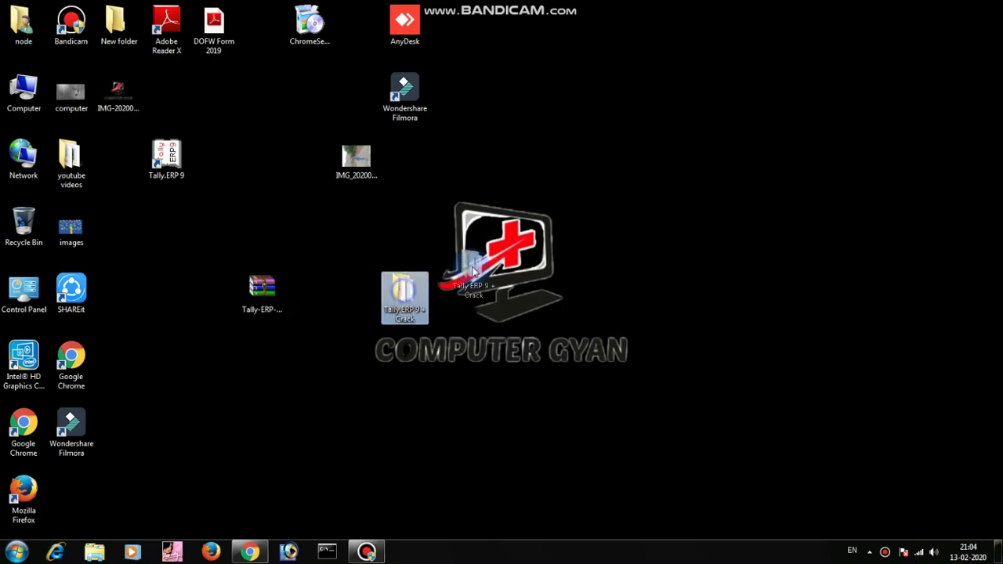
{"action": "left_click_drag", "start_coordinate": [404, 295], "coordinate": [452, 294]}
{"action": "left_click", "coordinate": [274, 288]}
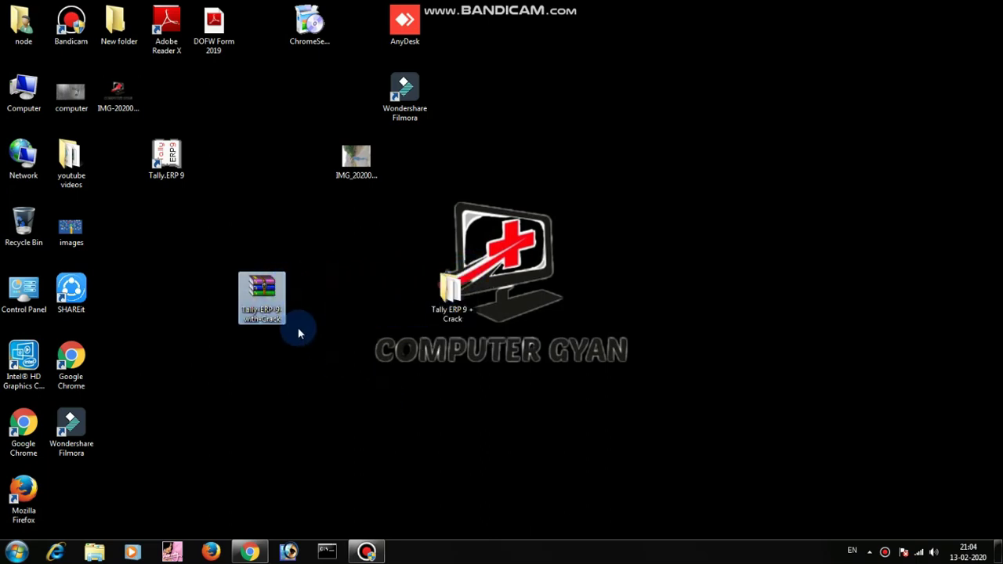
Review the extraction options offered for the Tally-ERP-9-with-Crack archive without extracting it.
{"action": "right_click", "coordinate": [257, 289]}
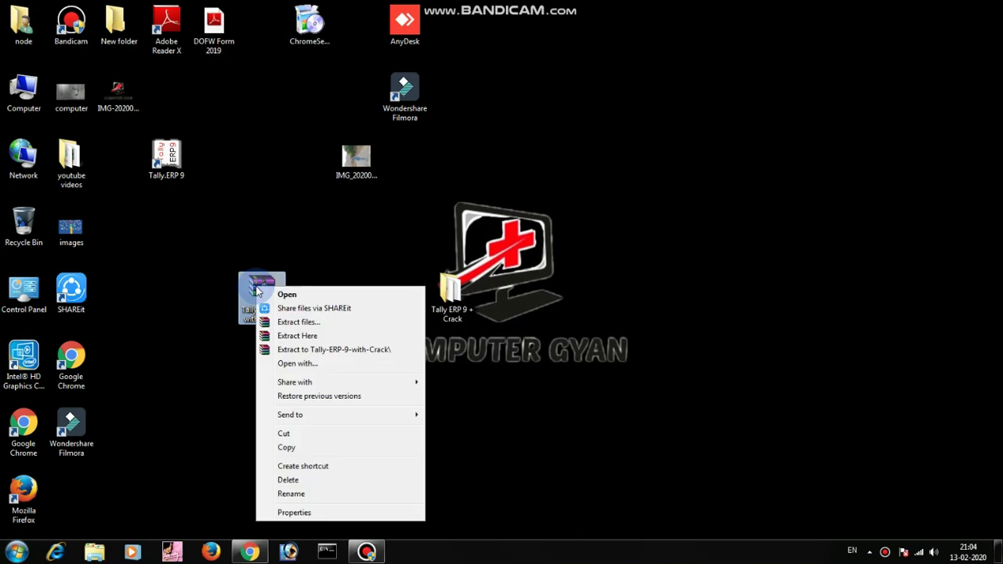
{"action": "left_click", "coordinate": [293, 235]}
{"action": "left_click", "coordinate": [256, 286]}
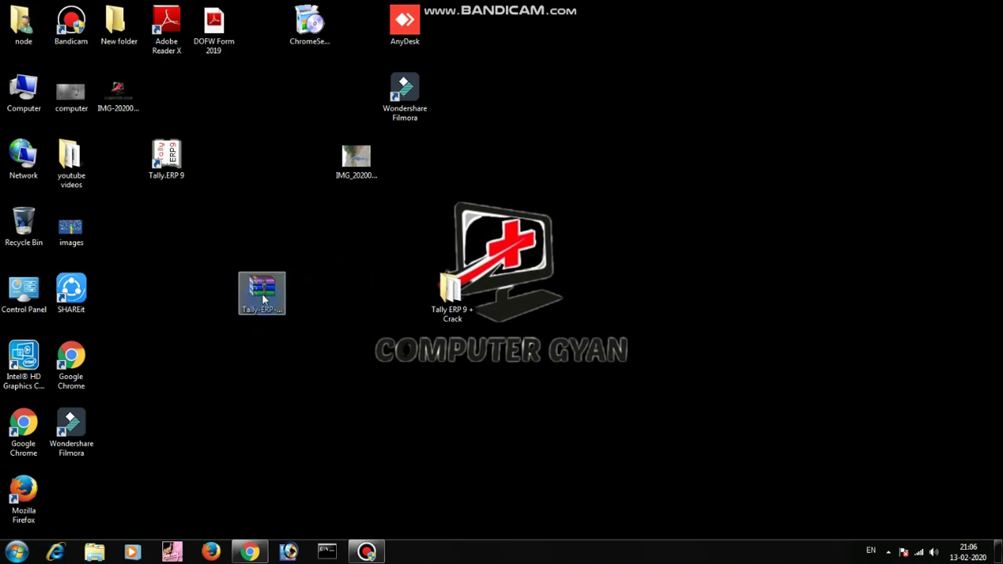
{"action": "right_click", "coordinate": [262, 292]}
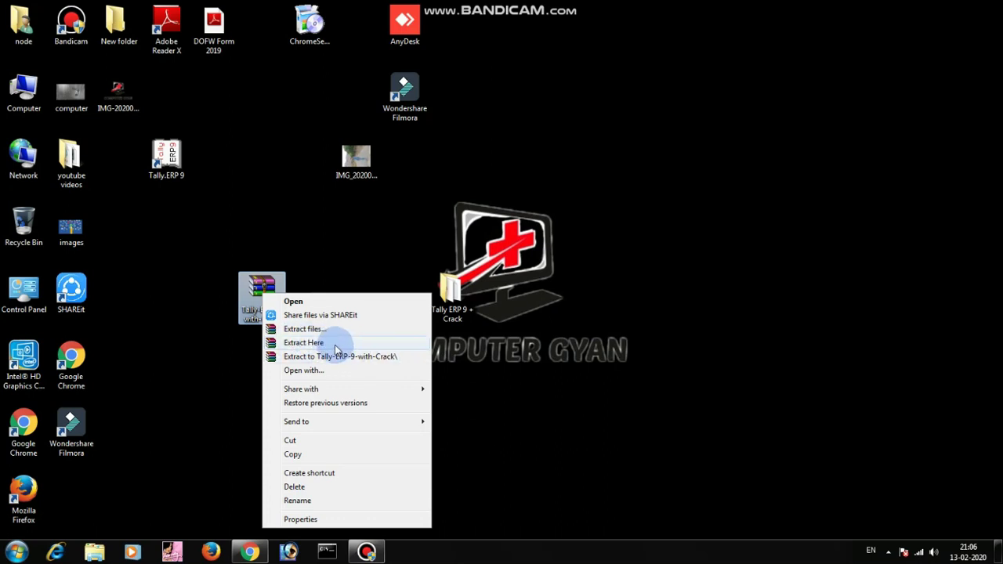
{"action": "left_click", "coordinate": [458, 313]}
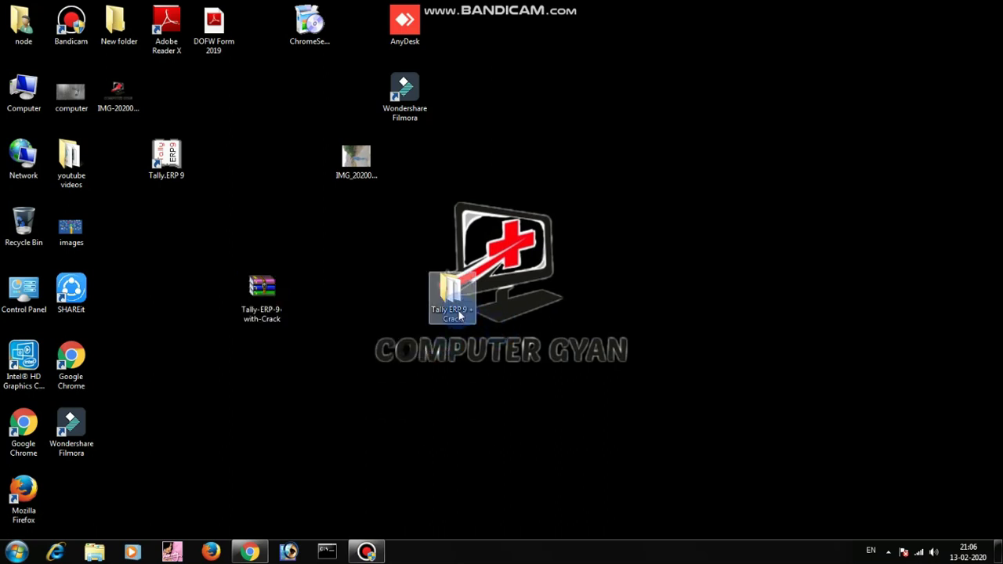
Open the Tally ERP 9 + Crack folder in a maximized window, look over its files and close it.
{"action": "double_click", "coordinate": [459, 313]}
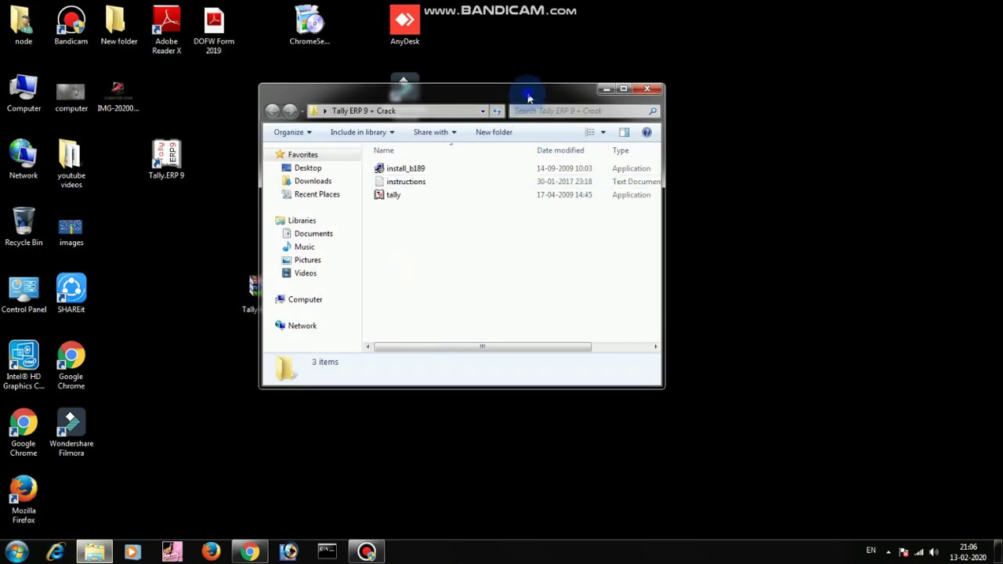
{"action": "double_click", "coordinate": [528, 98]}
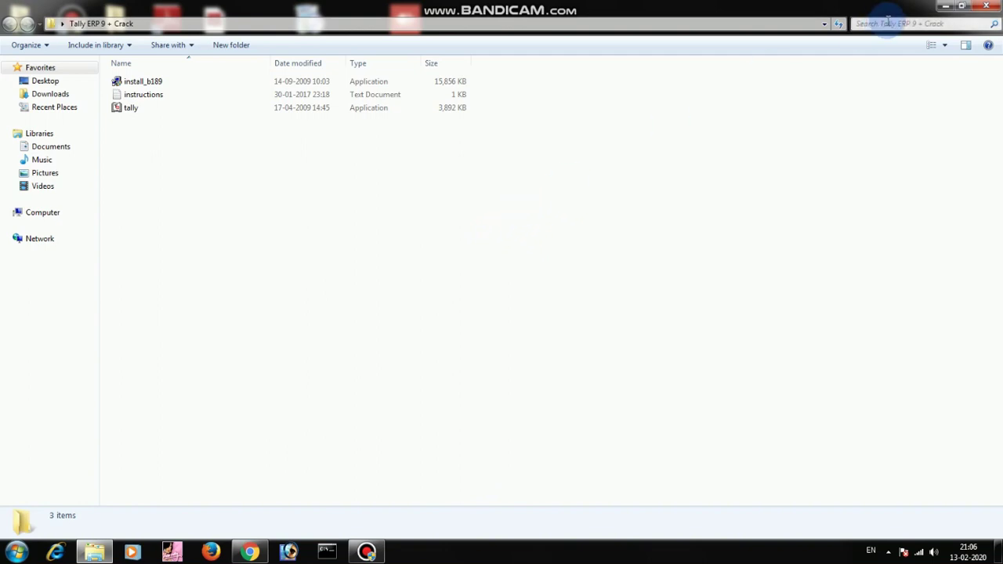
{"action": "left_click", "coordinate": [988, 9]}
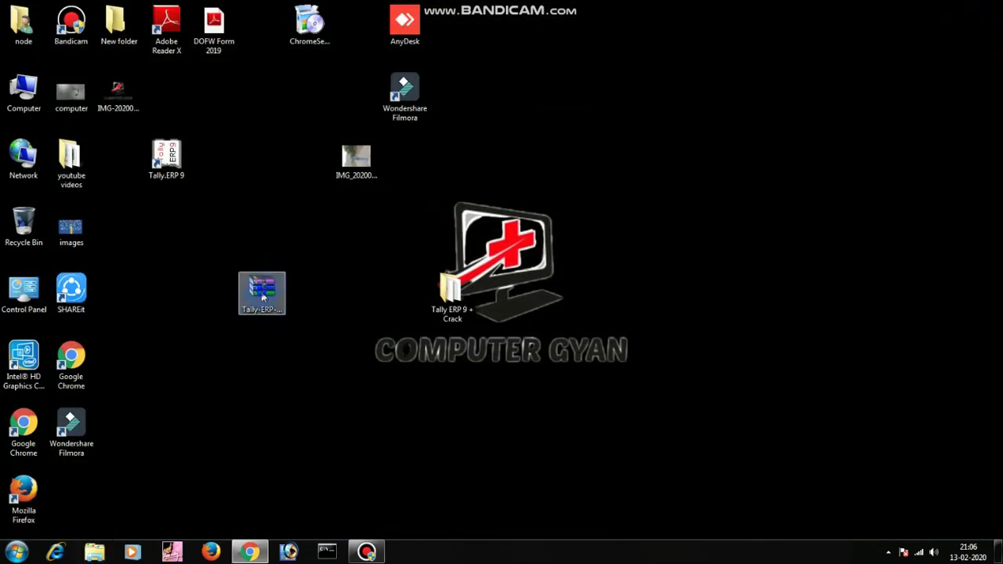
{"action": "left_click", "coordinate": [263, 294]}
{"action": "right_click", "coordinate": [262, 289]}
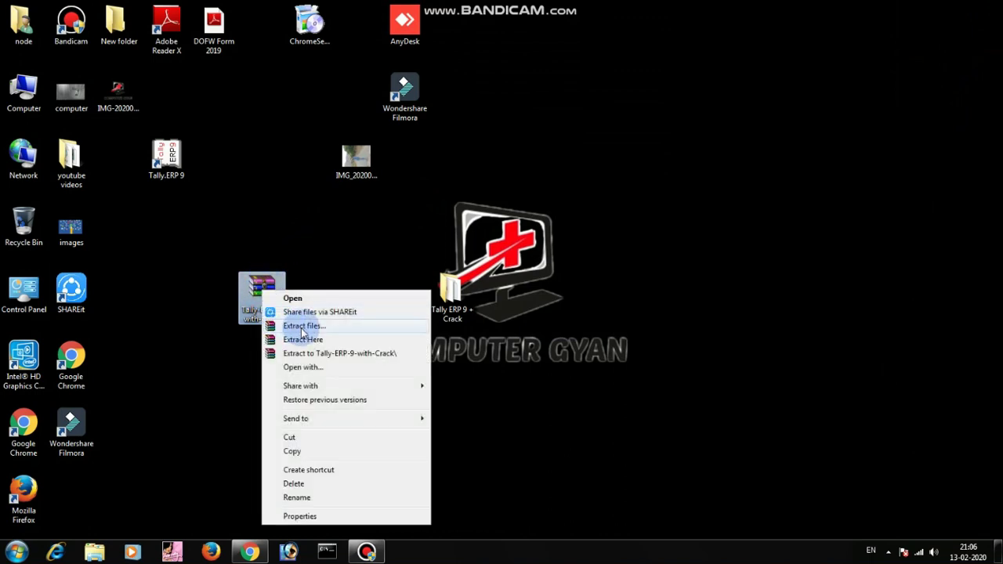
{"action": "left_click", "coordinate": [351, 233]}
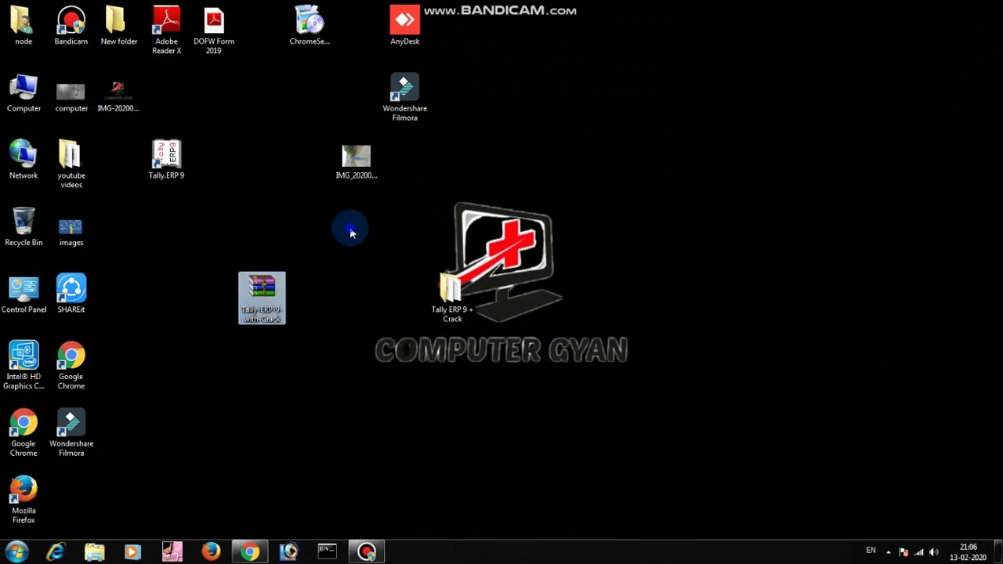
Read the instructions text file in the Tally ERP 9 + Crack folder and close it.
{"action": "double_click", "coordinate": [452, 295]}
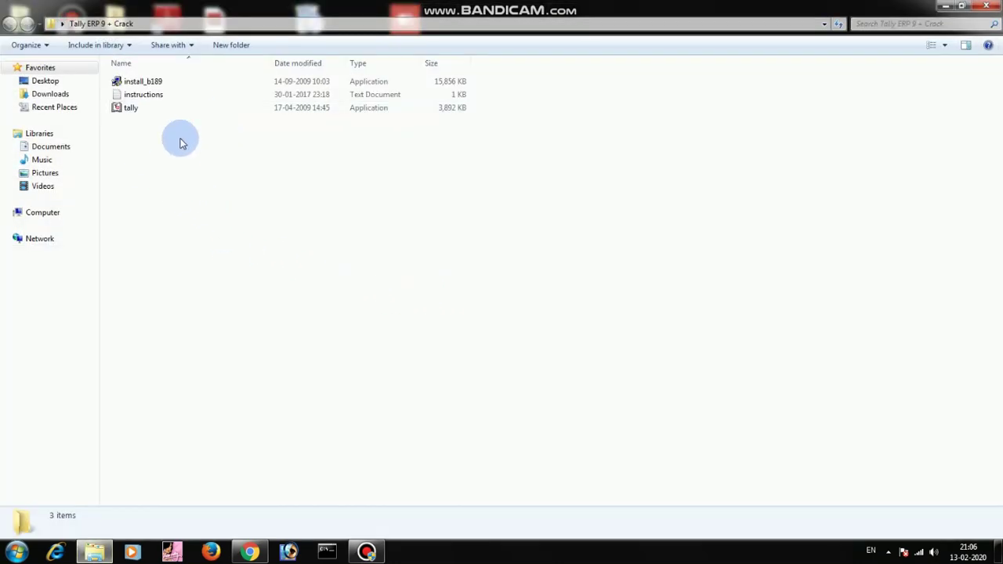
{"action": "double_click", "coordinate": [169, 94]}
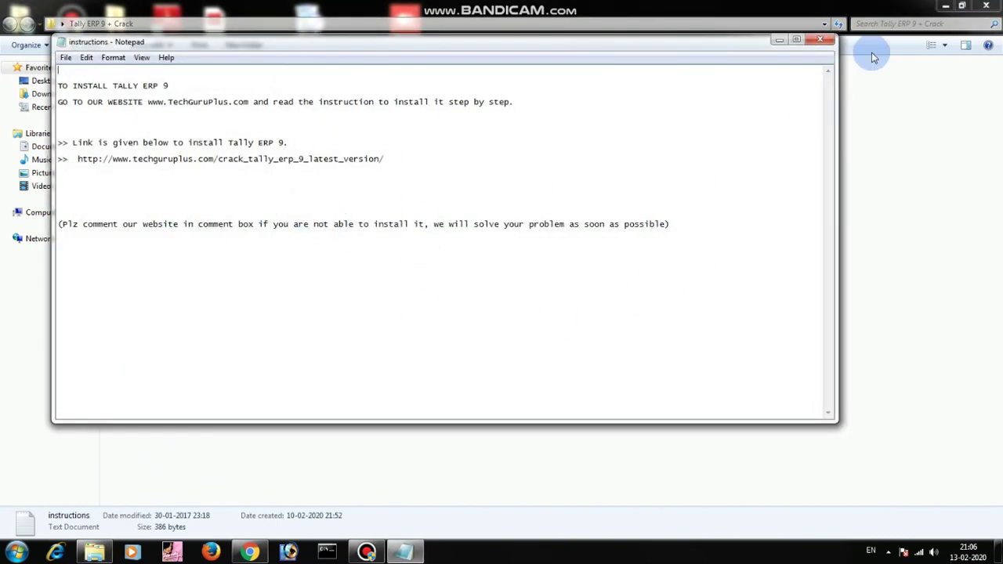
{"action": "left_click", "coordinate": [820, 40]}
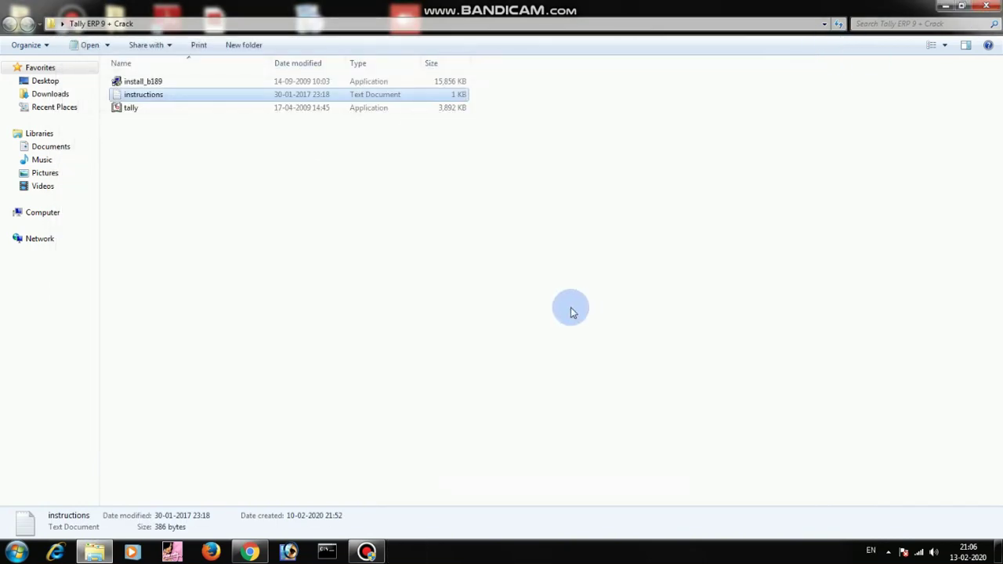
Try to run the install_b189 installer from the Tally ERP 9 + Crack folder and minimize the folder window.
{"action": "double_click", "coordinate": [167, 83]}
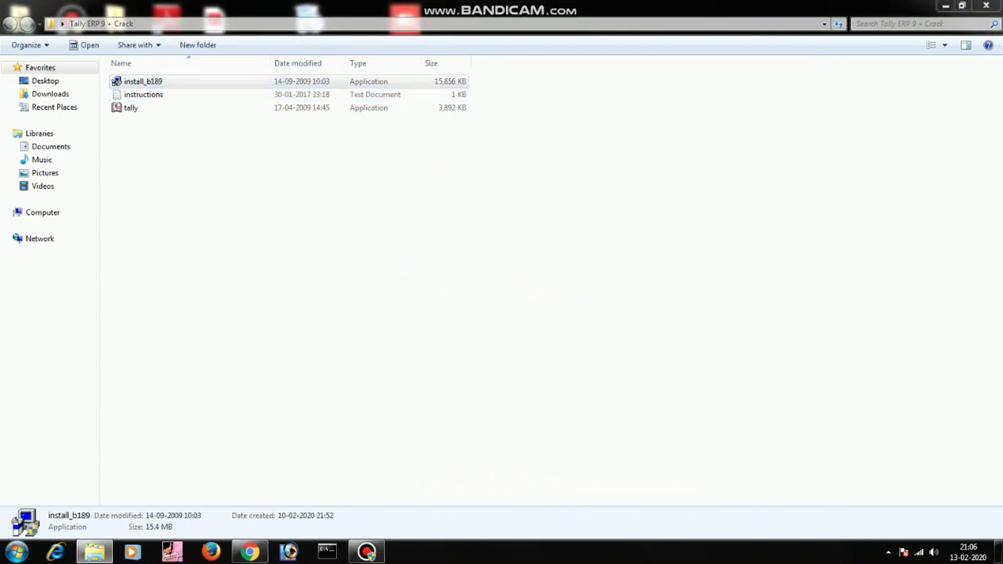
{"action": "left_click", "coordinate": [955, 6]}
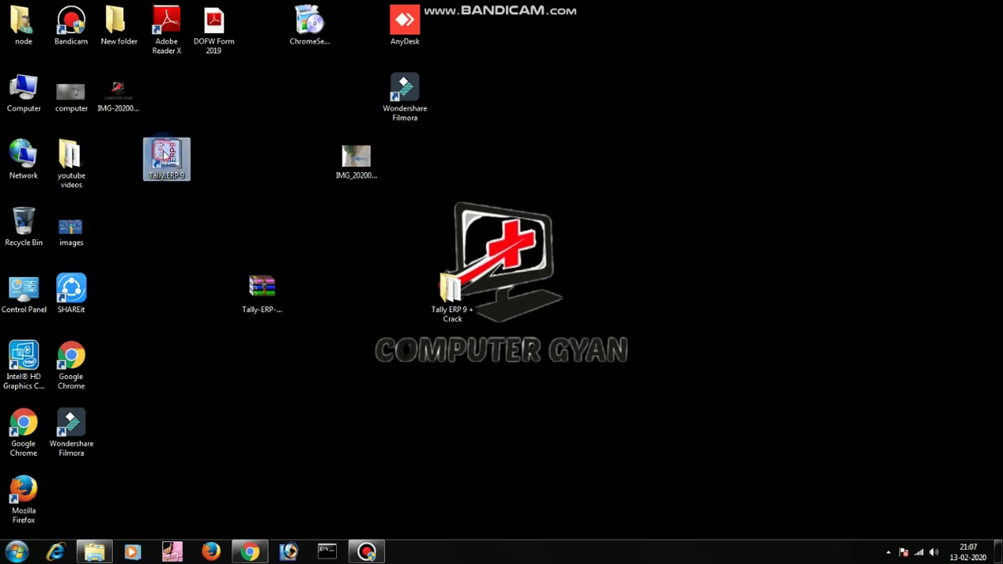
Open the file location of the Tally.ERP 9 desktop shortcut and minimize that folder window.
{"action": "right_click", "coordinate": [162, 152]}
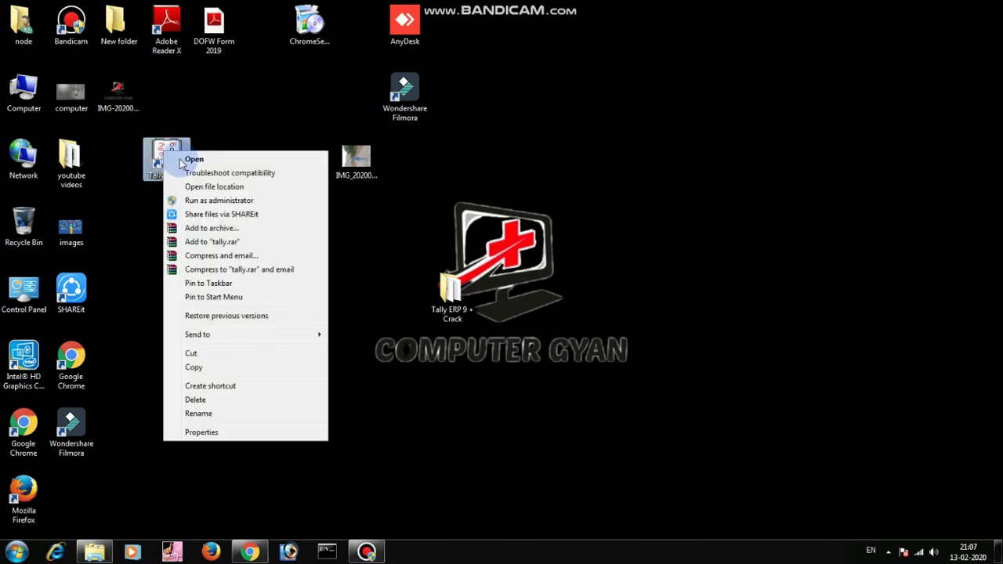
{"action": "left_click", "coordinate": [208, 189]}
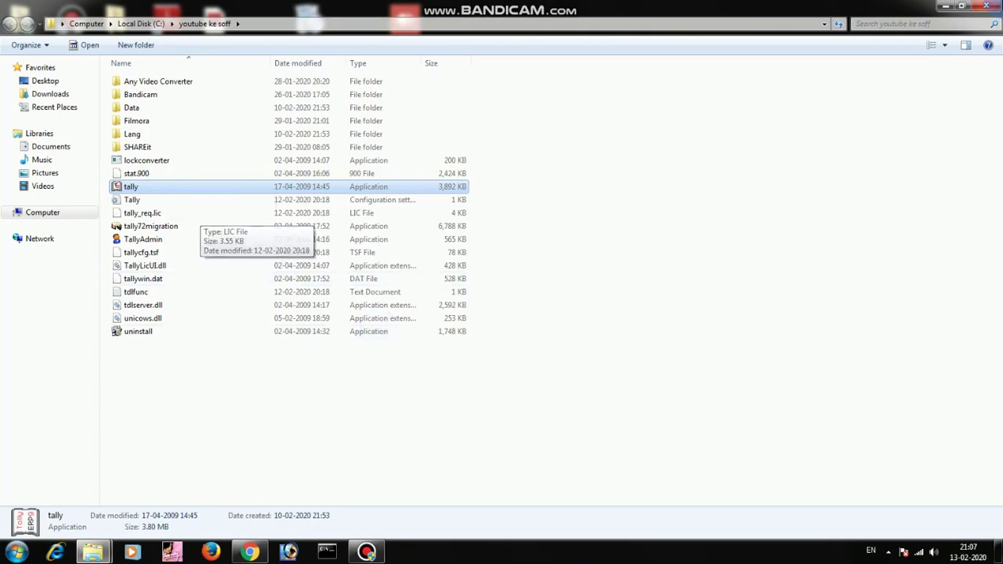
{"action": "left_click", "coordinate": [983, 8]}
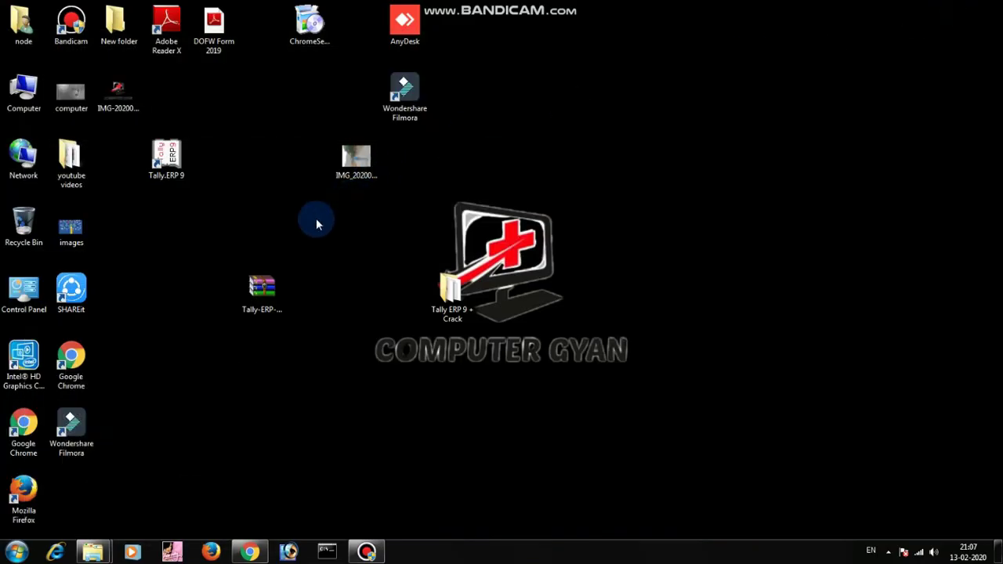
Copy the tally application file from the Tally ERP 9 + Crack folder.
{"action": "double_click", "coordinate": [450, 292]}
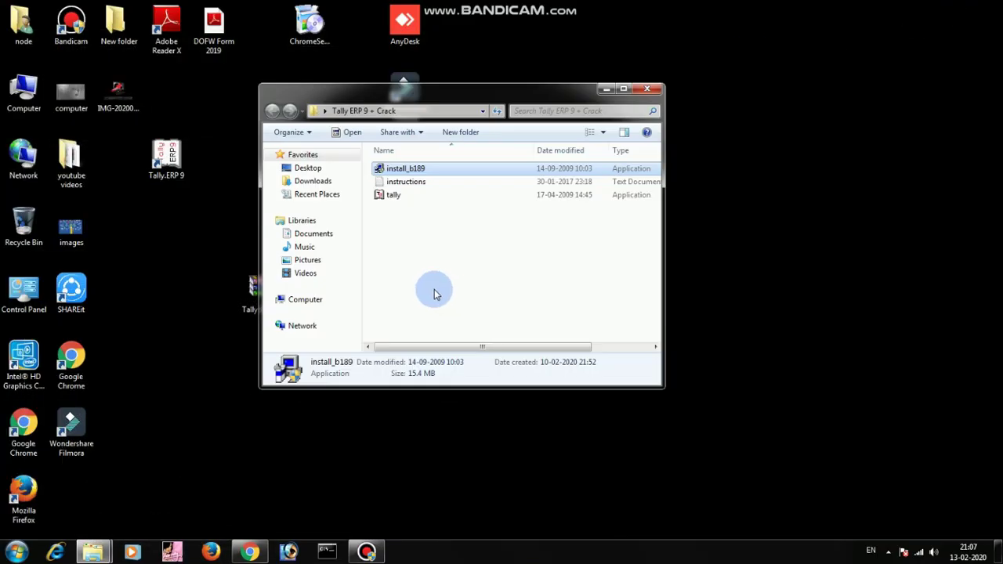
{"action": "left_click", "coordinate": [396, 195]}
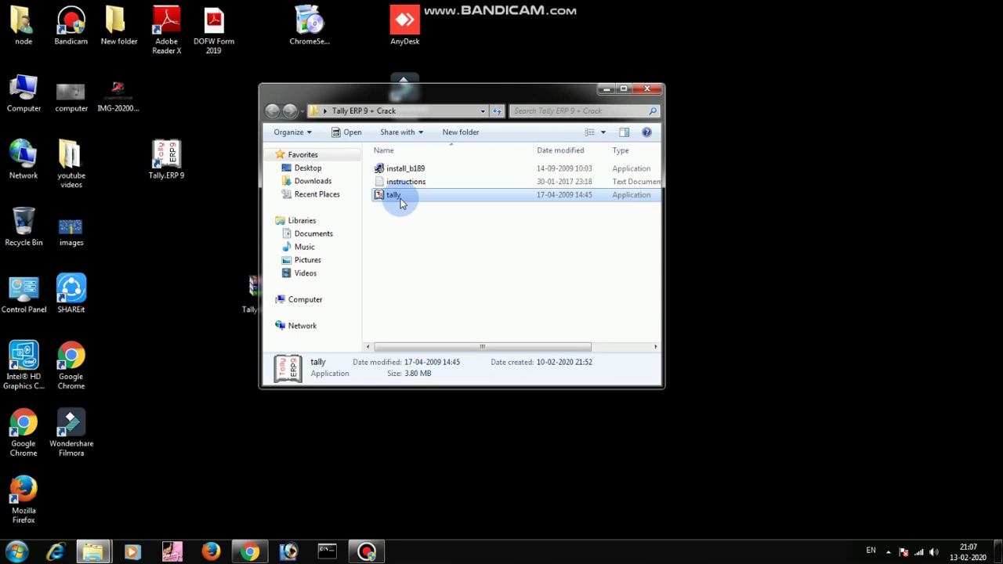
{"action": "left_click", "coordinate": [416, 222]}
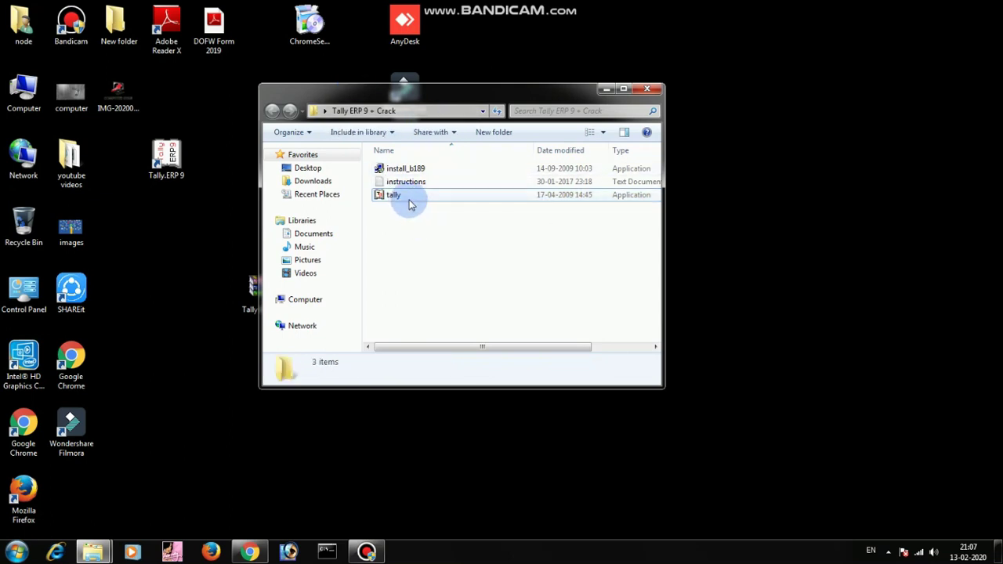
{"action": "left_click", "coordinate": [409, 201]}
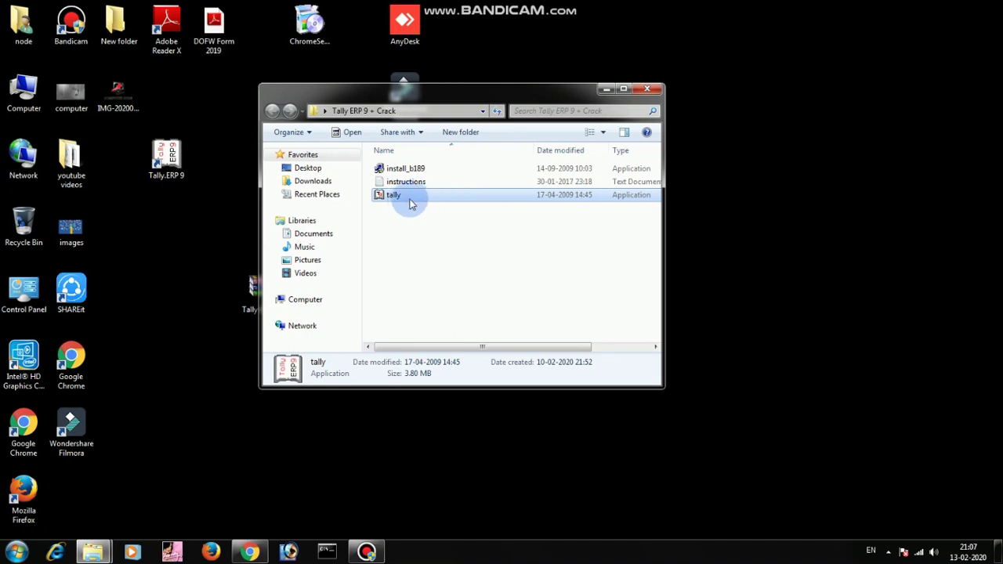
{"action": "right_click", "coordinate": [410, 197]}
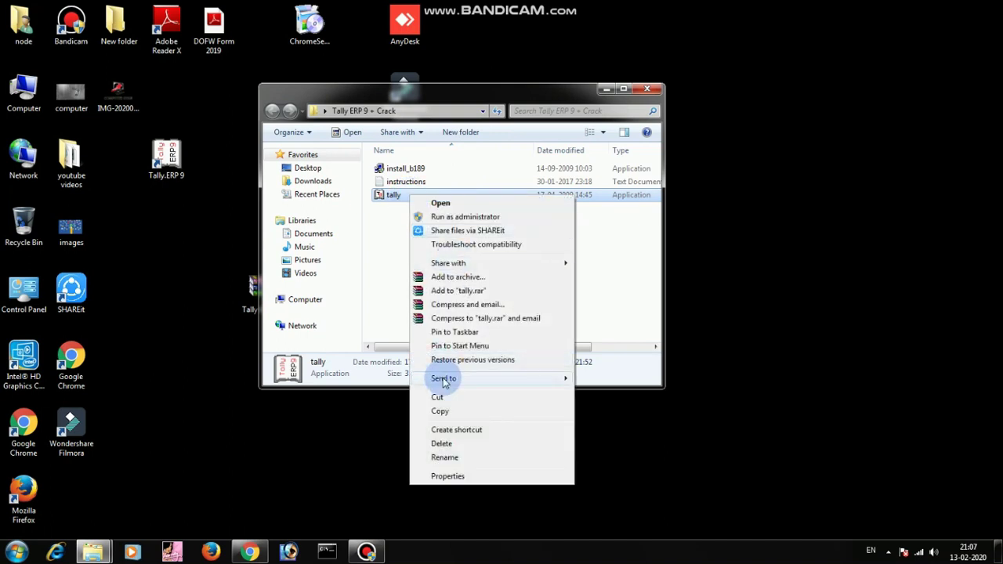
{"action": "left_click", "coordinate": [443, 411]}
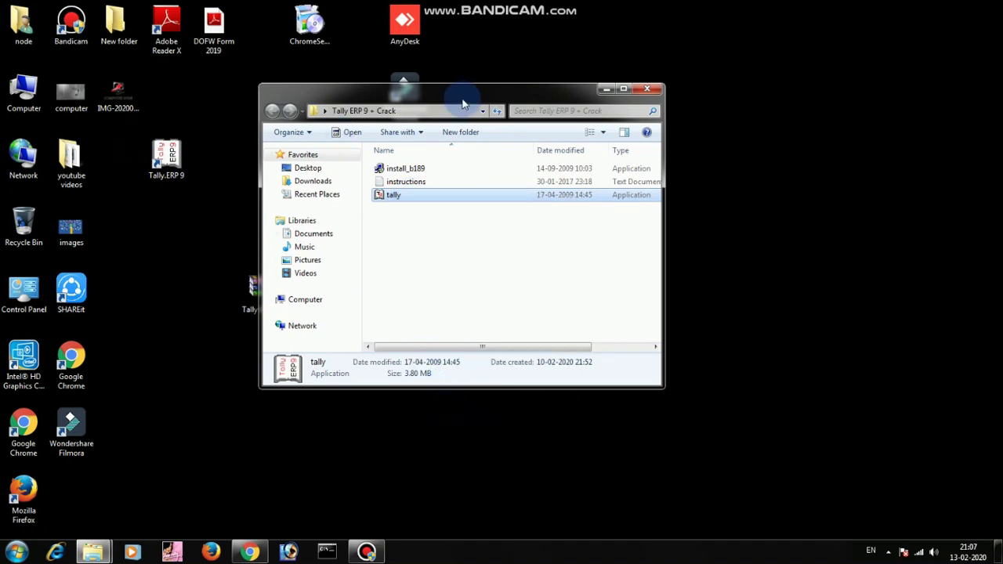
Paste the copied tally application into the youtube ke soff folder, replacing the existing file.
{"action": "left_click_drag", "start_coordinate": [462, 104], "coordinate": [661, 115]}
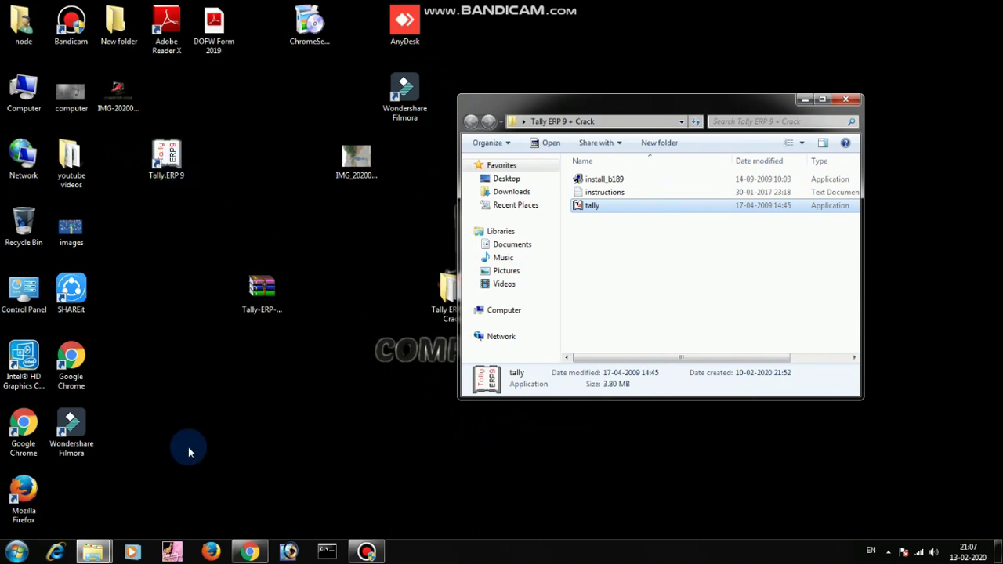
{"action": "mouse_move", "coordinate": [95, 549]}
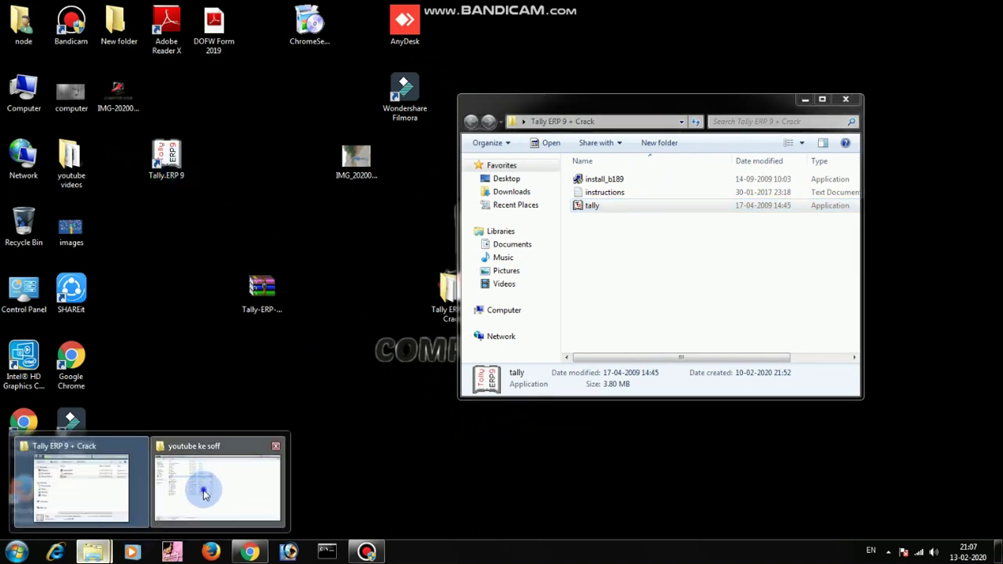
{"action": "left_click", "coordinate": [203, 493]}
{"action": "left_click", "coordinate": [179, 366]}
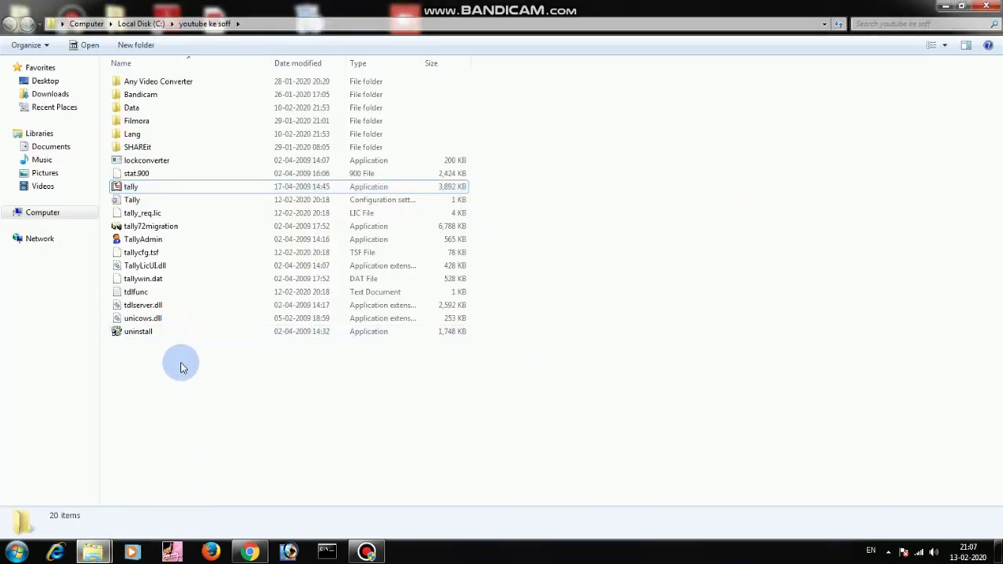
{"action": "right_click", "coordinate": [181, 366]}
{"action": "left_click", "coordinate": [224, 449]}
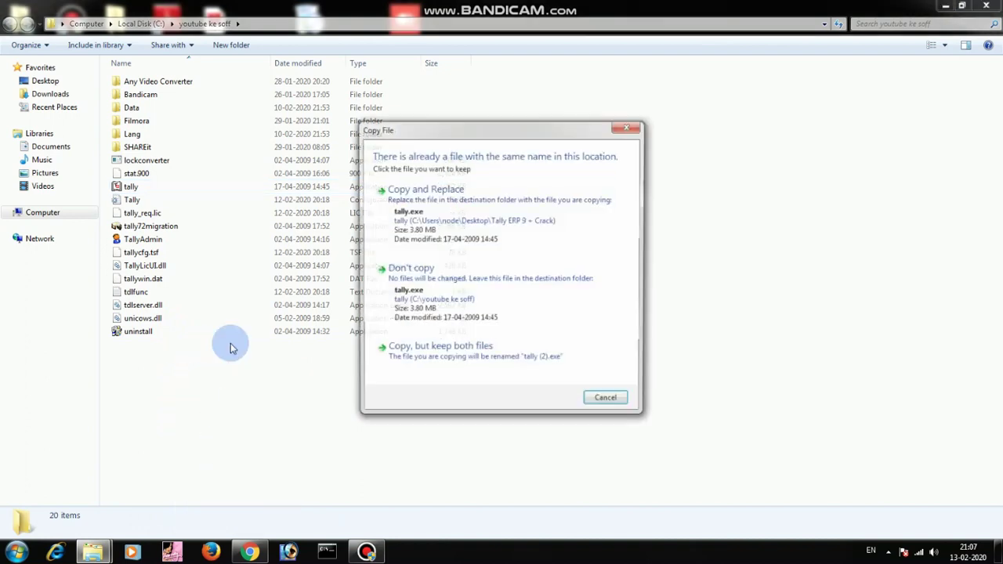
{"action": "left_click", "coordinate": [423, 194]}
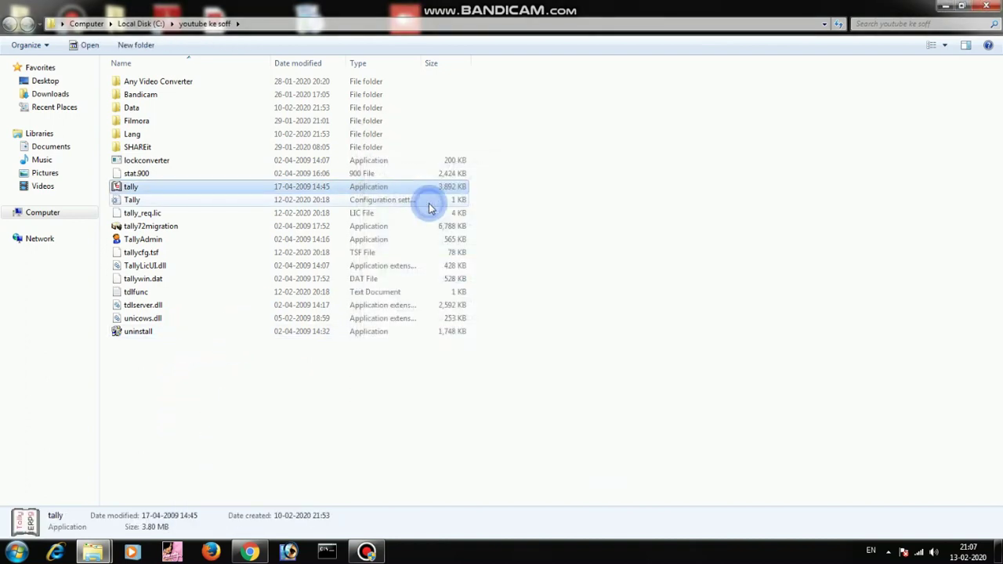
Run the tally application in the youtube ke soff folder as administrator.
{"action": "right_click", "coordinate": [195, 190]}
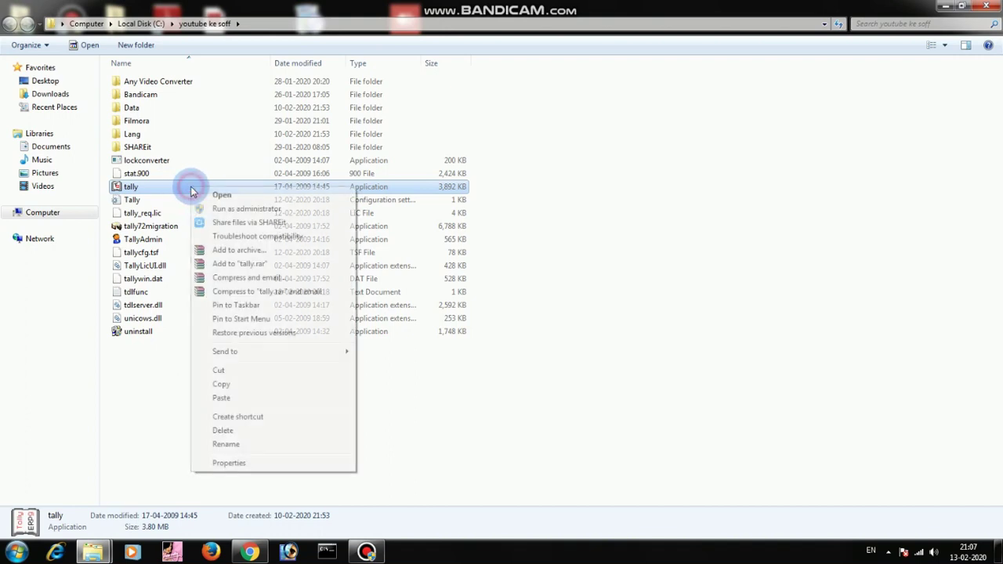
{"action": "left_click", "coordinate": [235, 209]}
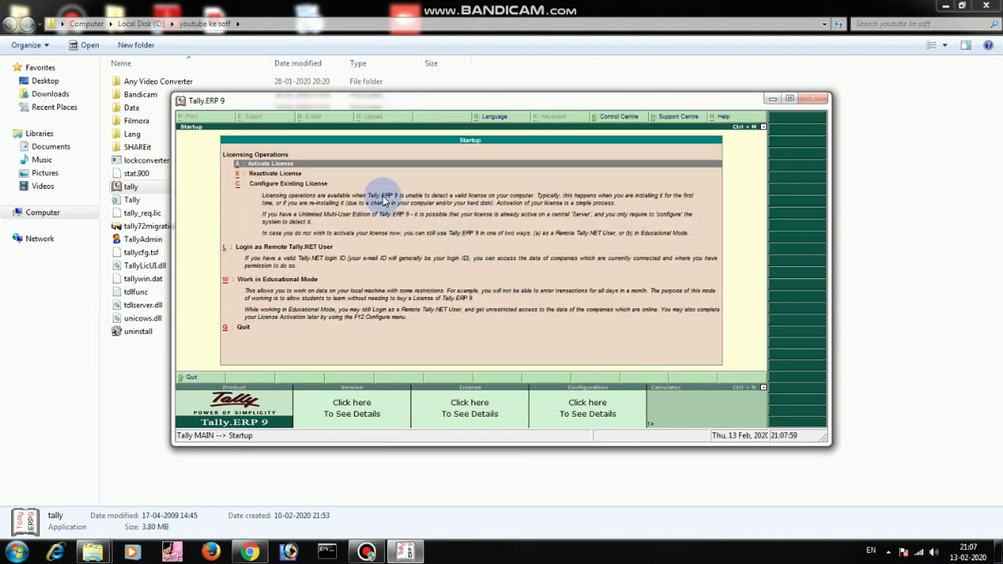
Start first-time license activation and submit the form with the serial number, activation key and existing administrator e-mail.
{"action": "key", "text": "Return"}
{"action": "key", "text": "Return"}
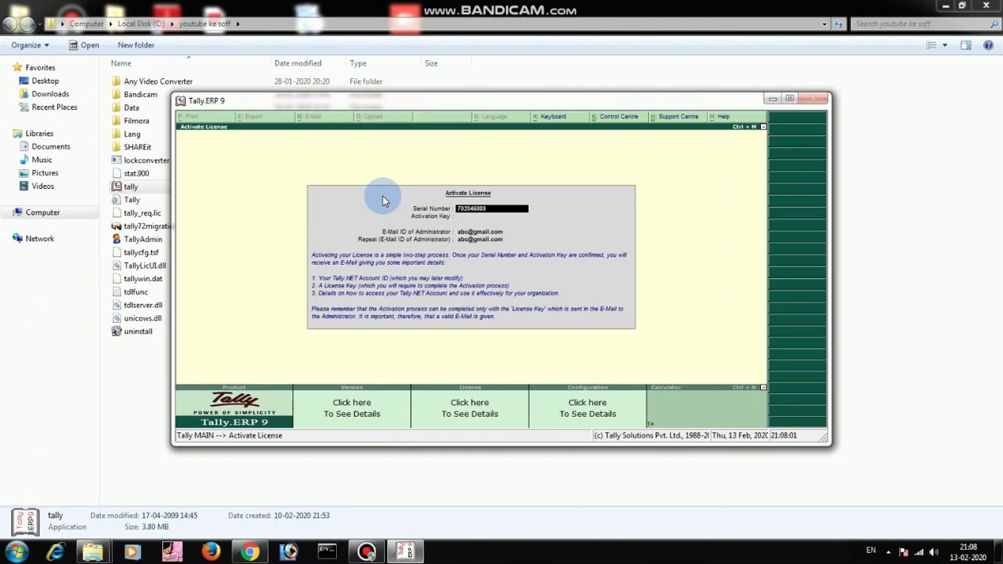
{"action": "key", "text": "Return"}
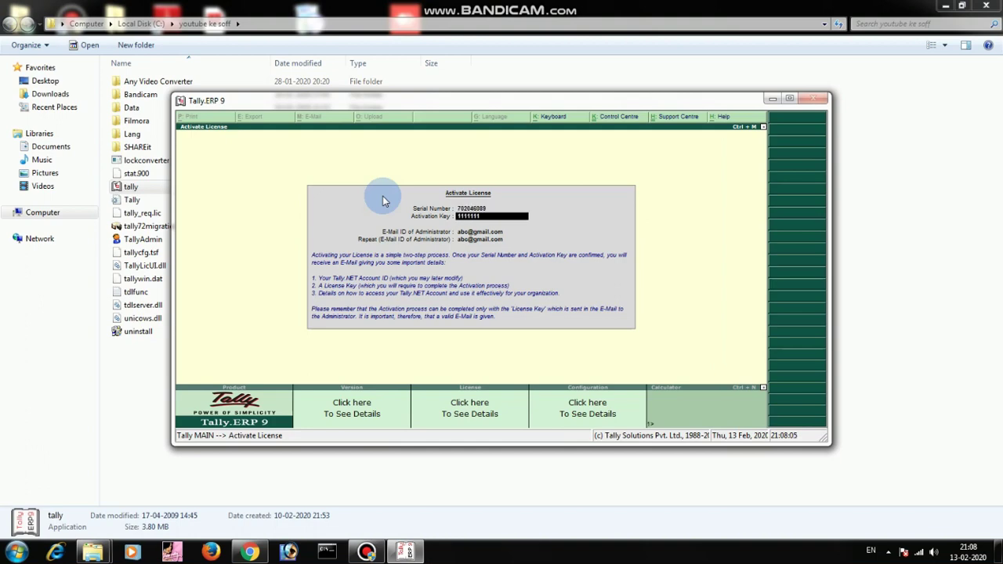
{"action": "type", "text": "111111111"}
{"action": "key", "text": "Up"}
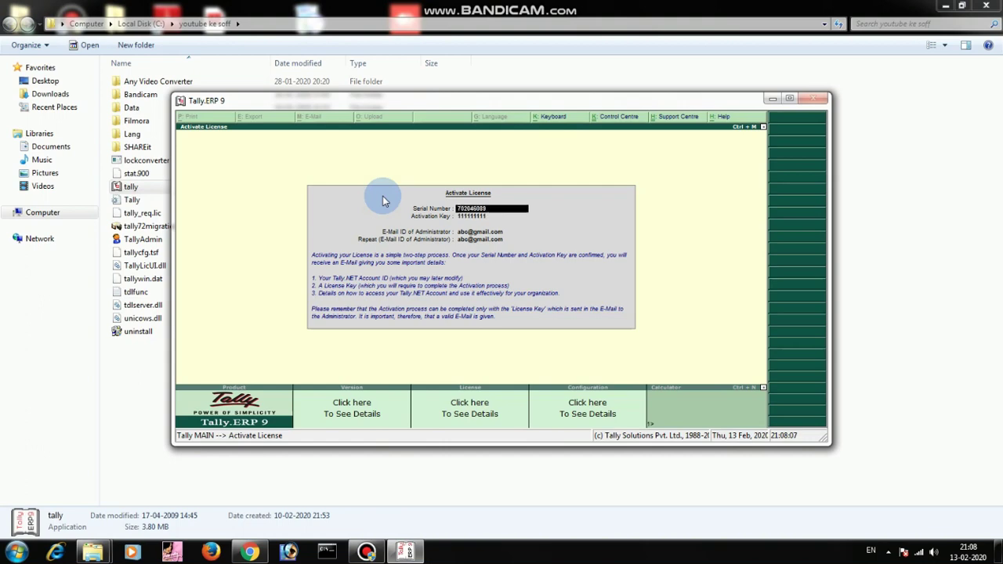
{"action": "type", "text": "111111111"}
{"action": "key", "text": "Return"}
{"action": "key", "text": "Return"}
{"action": "key", "text": "Return"}
{"action": "key", "text": "Return"}
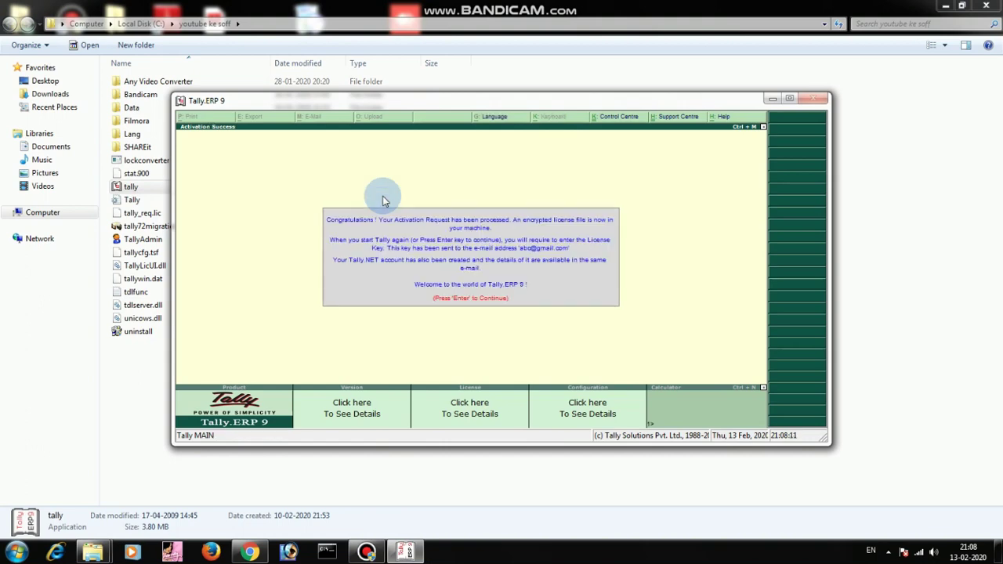
Continue past the activation success message and quit Tally.ERP 9.
{"action": "key", "text": "Return"}
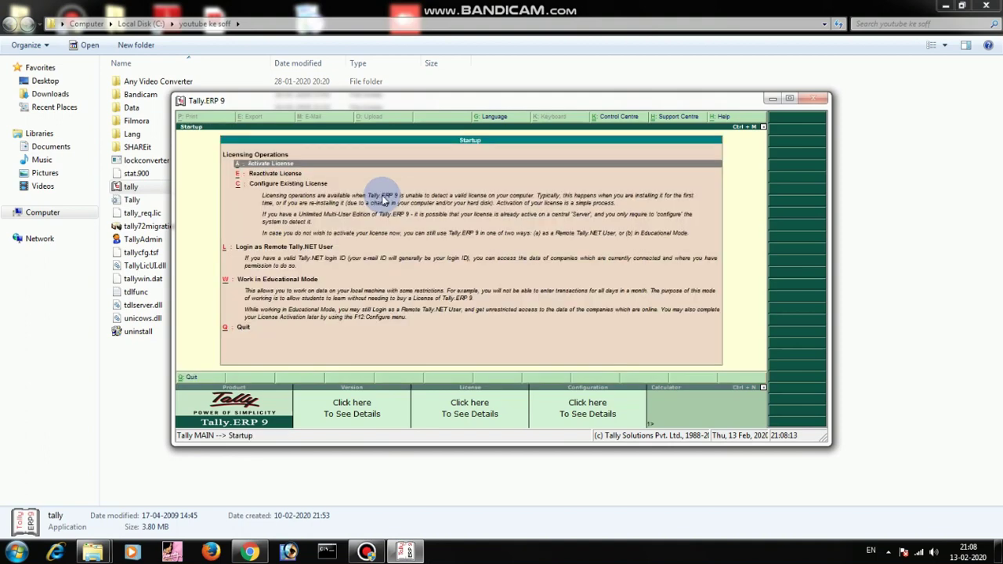
{"action": "key", "text": "Escape"}
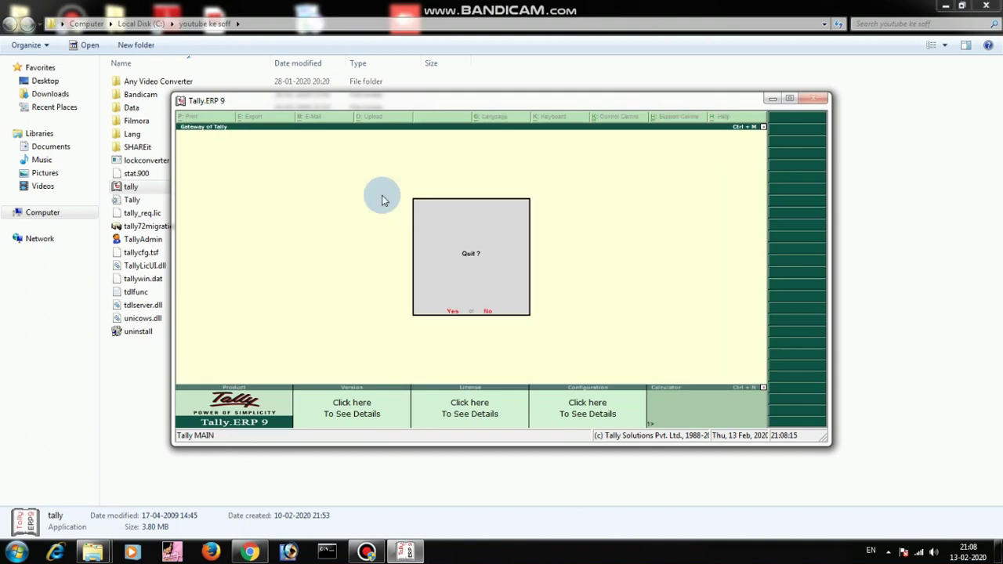
{"action": "key", "text": "Return"}
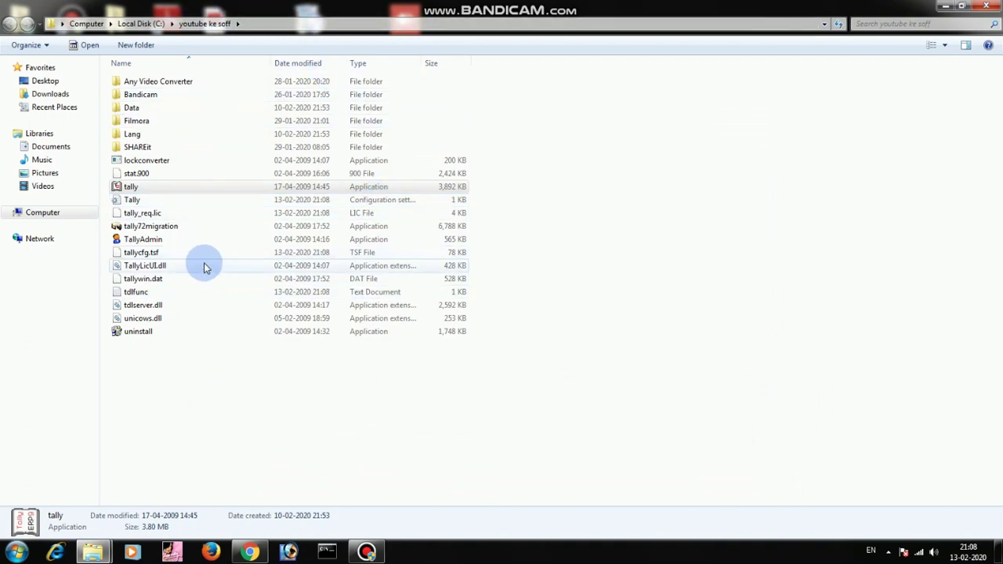
Copy the full name of TallyLicUI.dll and rename the file as Tally.dll.
{"action": "left_click", "coordinate": [195, 268]}
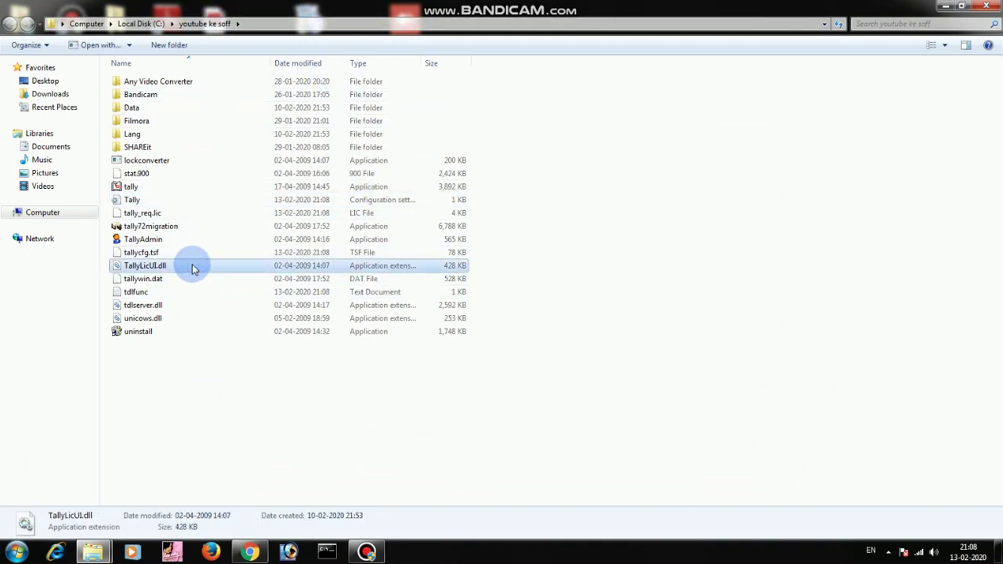
{"action": "right_click", "coordinate": [195, 268]}
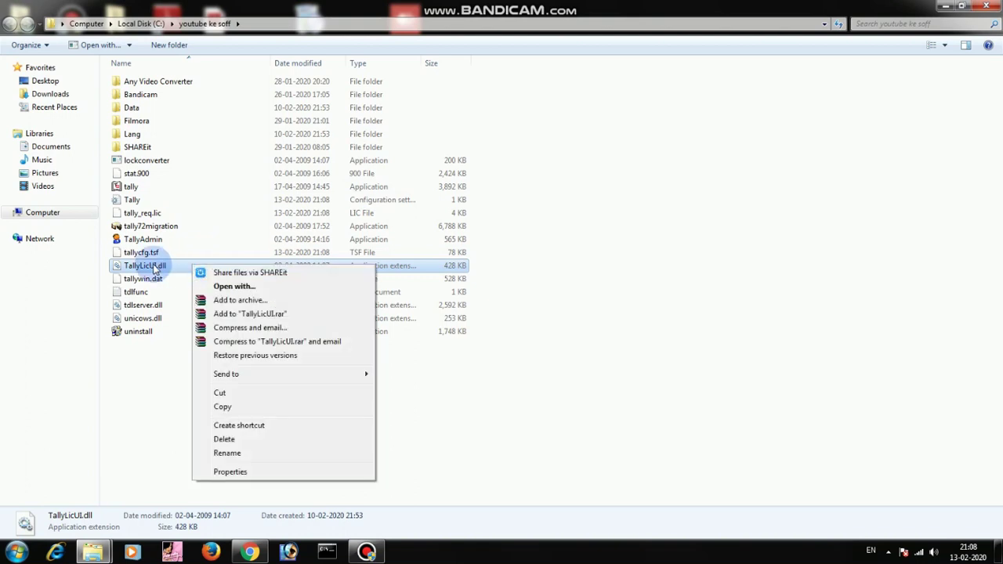
{"action": "left_click", "coordinate": [250, 452]}
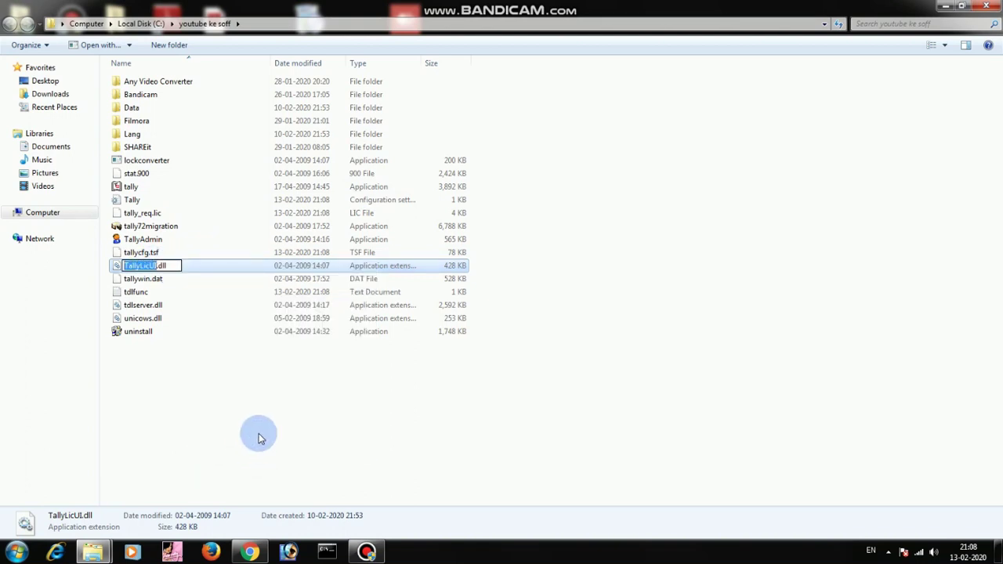
{"action": "key", "text": "Right"}
{"action": "key", "text": "ctrl+a"}
{"action": "key", "text": "ctrl+c"}
{"action": "key", "text": "Right"}
{"action": "key", "text": "BackSpace"}
{"action": "key", "text": "BackSpace"}
{"action": "key", "text": "BackSpace"}
{"action": "key", "text": "BackSpace"}
{"action": "key", "text": "BackSpace"}
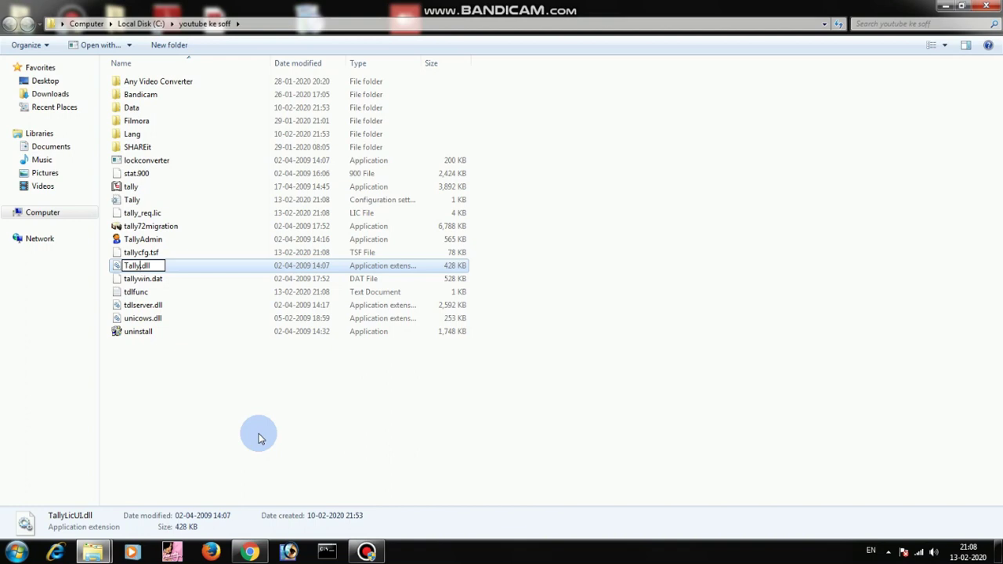
{"action": "key", "text": "Return"}
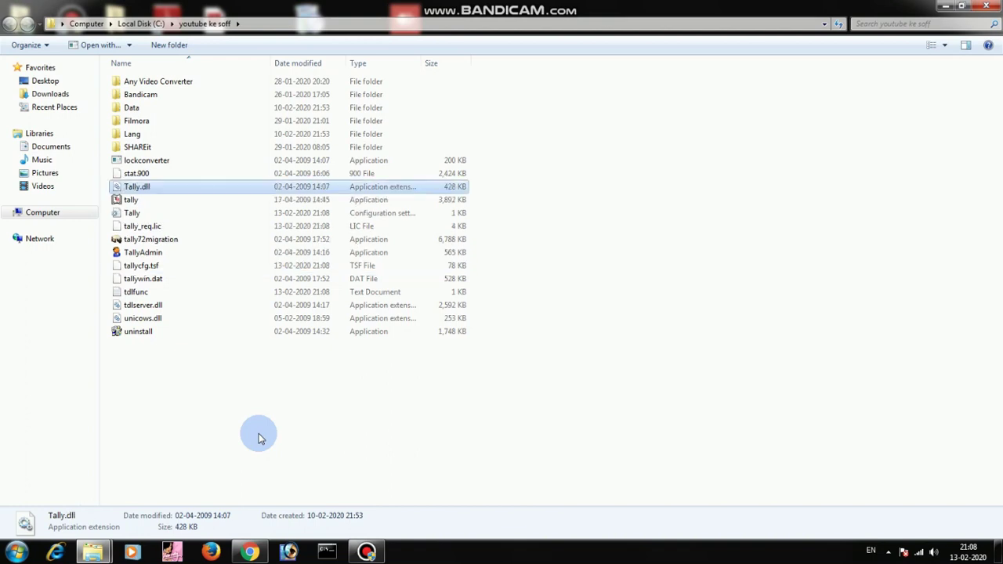
Launch the tally application, try to start license activation, and quit Tally.ERP 9.
{"action": "left_click", "coordinate": [228, 359]}
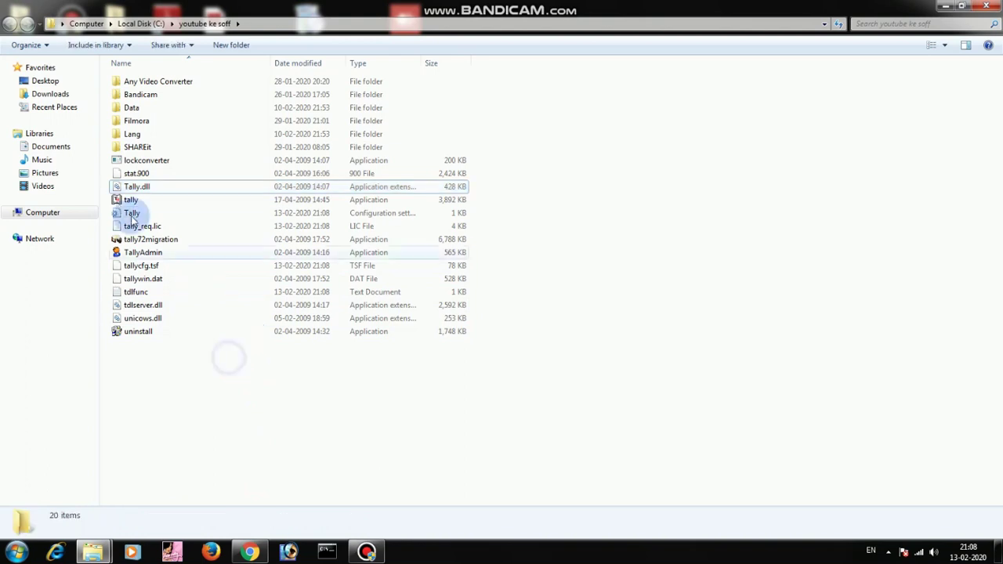
{"action": "left_click", "coordinate": [130, 201]}
{"action": "double_click", "coordinate": [130, 200]}
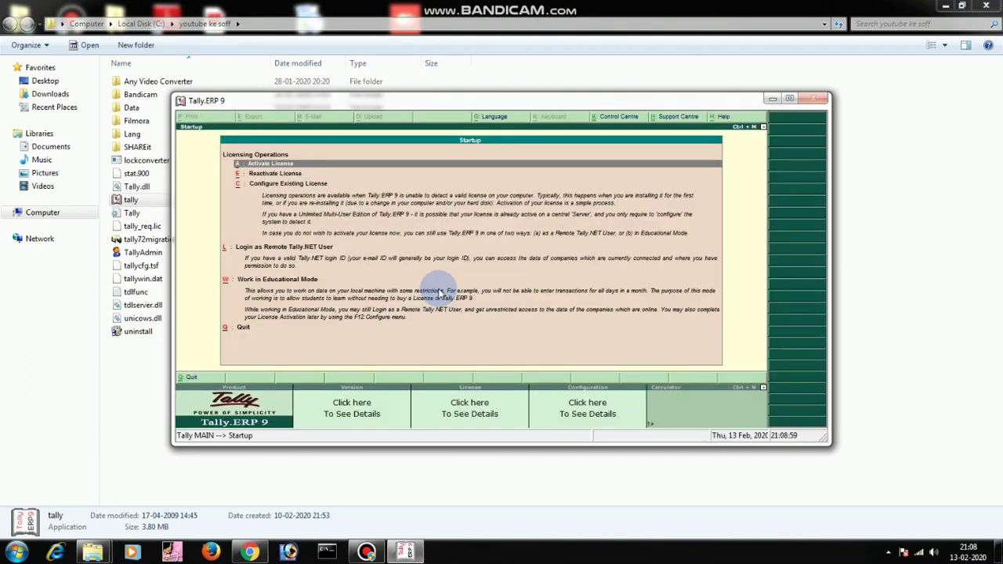
{"action": "key", "text": "Return"}
{"action": "key", "text": "Return"}
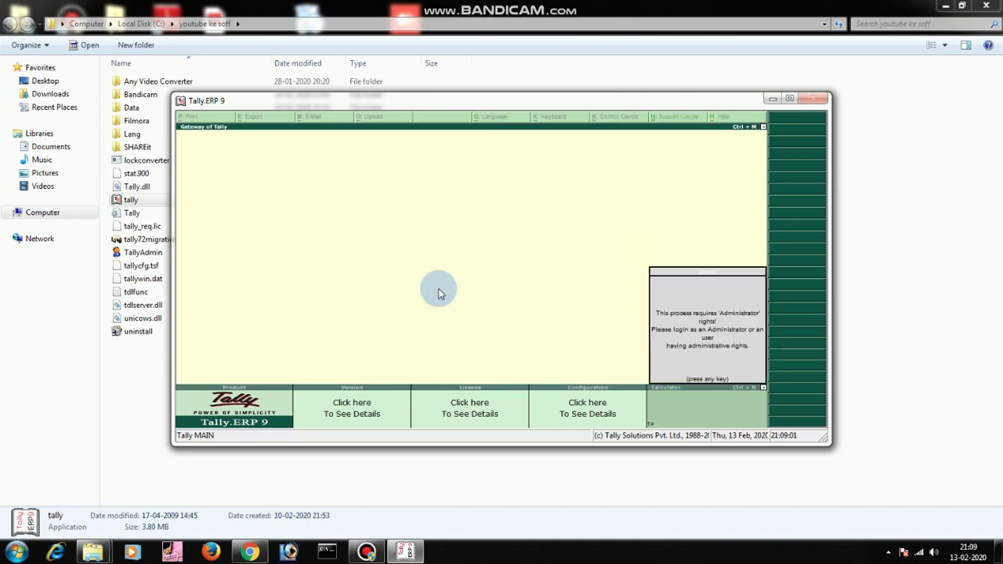
{"action": "key", "text": "Return"}
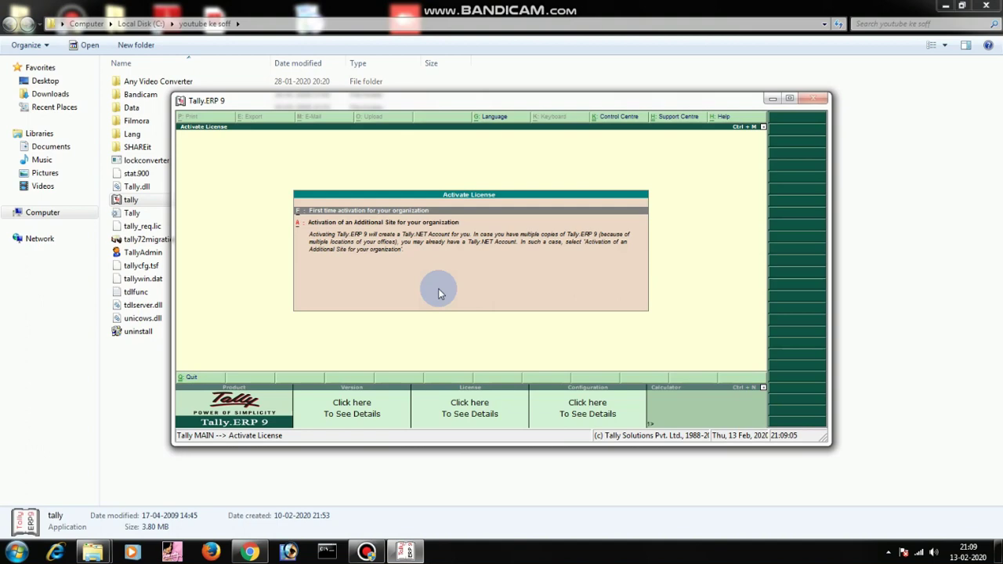
{"action": "key", "text": "Escape"}
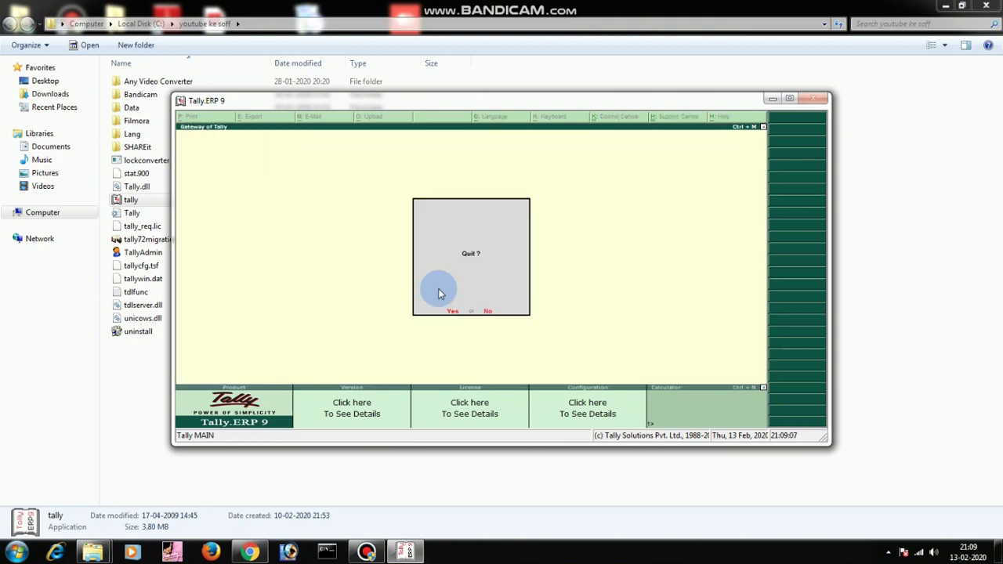
{"action": "key", "text": "Return"}
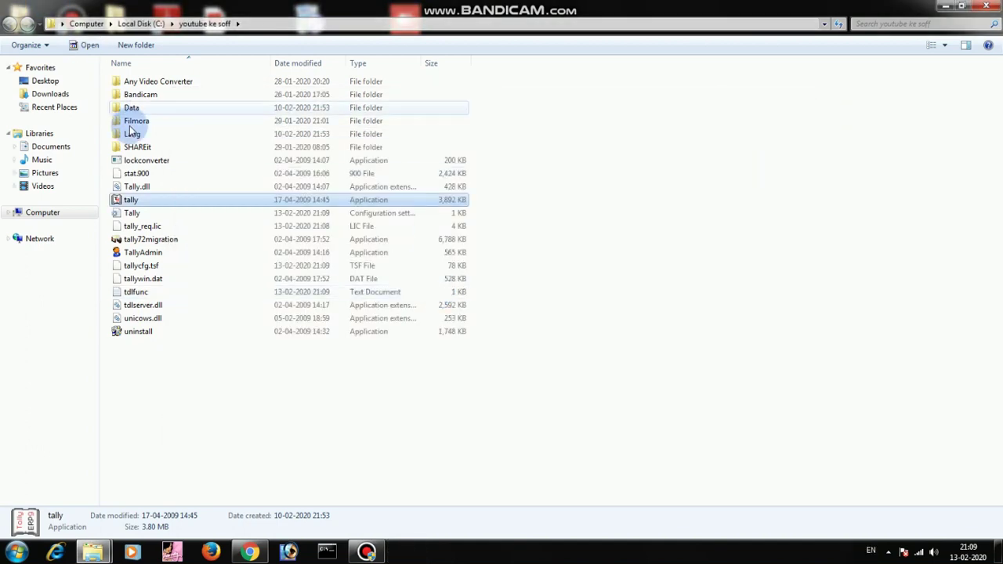
Rename Tally.dll back to TallyLicUI.dll using the copied name.
{"action": "left_click", "coordinate": [153, 188]}
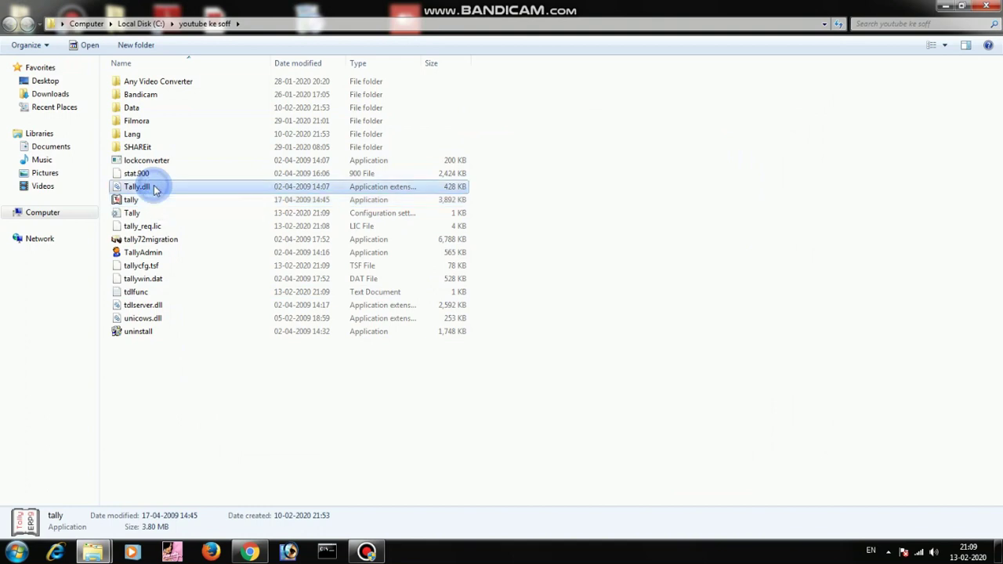
{"action": "right_click", "coordinate": [154, 189]}
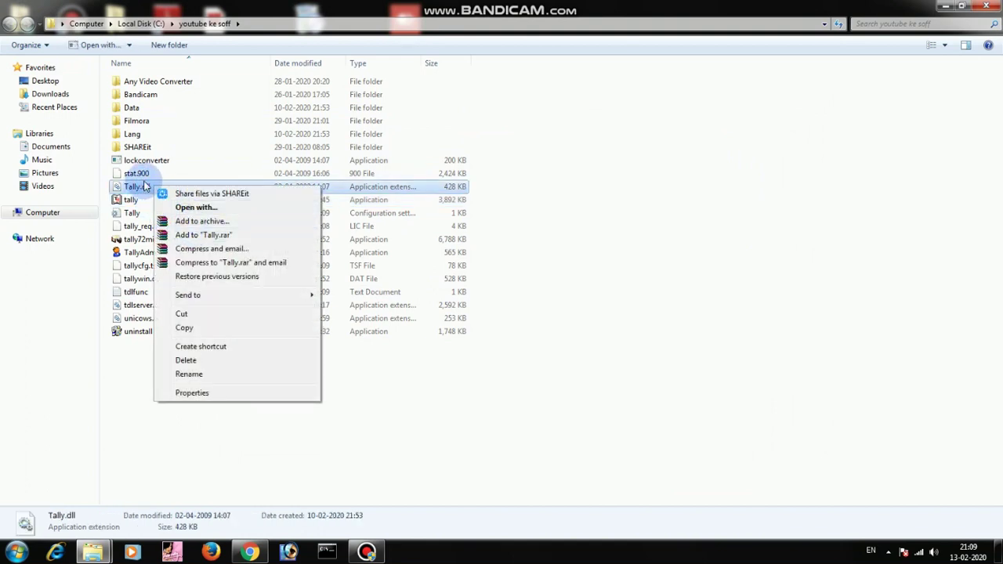
{"action": "left_click", "coordinate": [208, 378]}
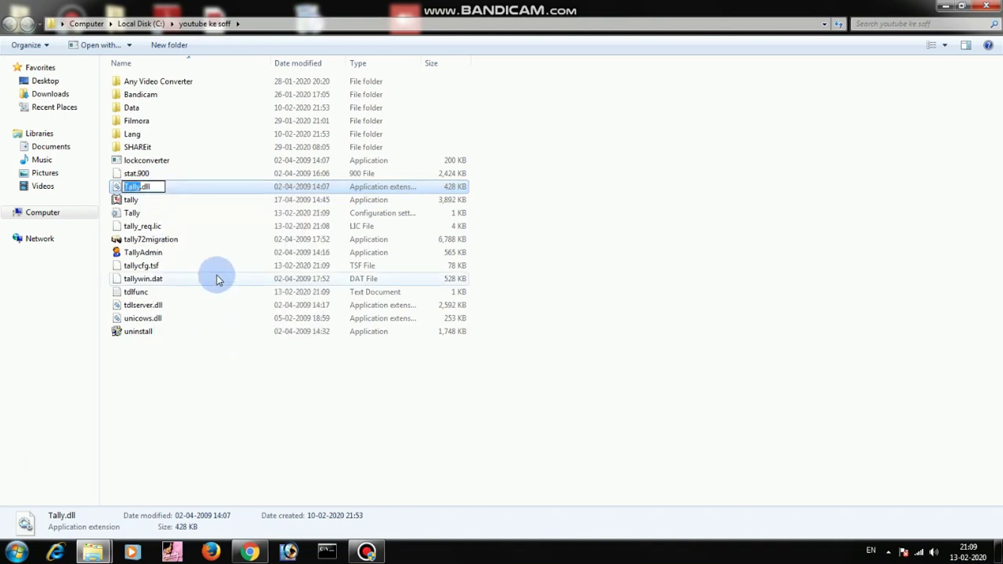
{"action": "key", "text": "ctrl+a"}
{"action": "key", "text": "ctrl+v"}
{"action": "key", "text": "Return"}
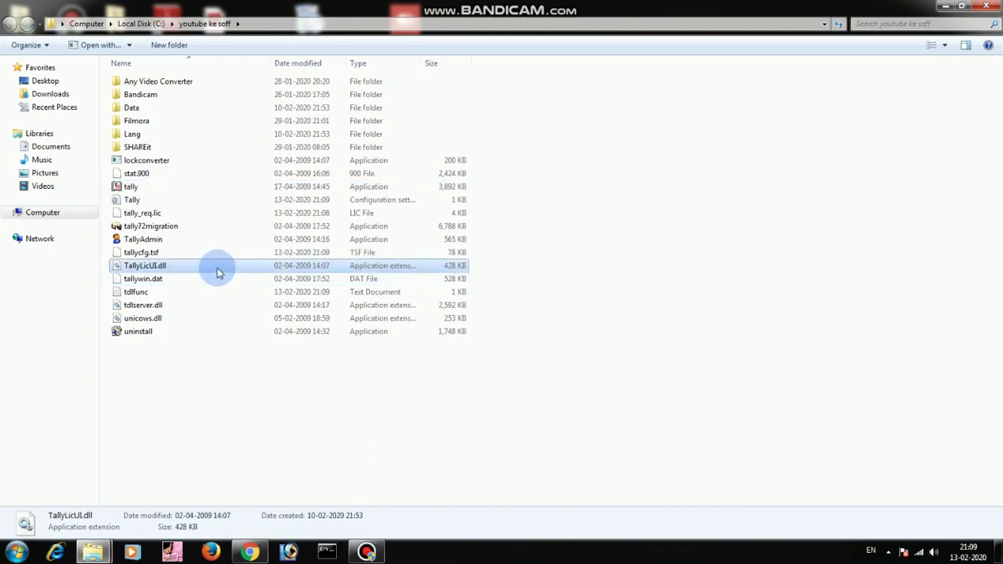
{"action": "left_click", "coordinate": [165, 253]}
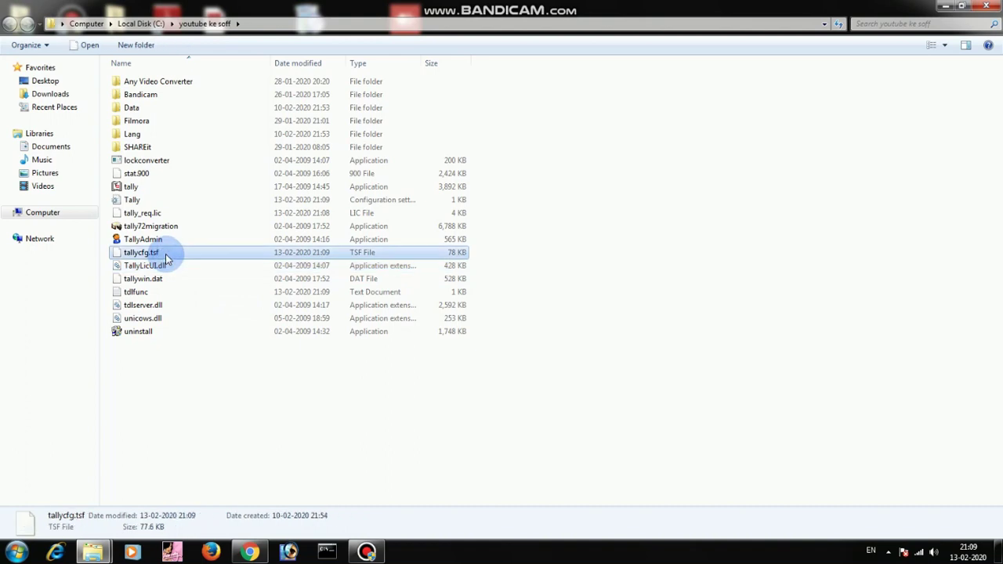
{"action": "right_click", "coordinate": [165, 254]}
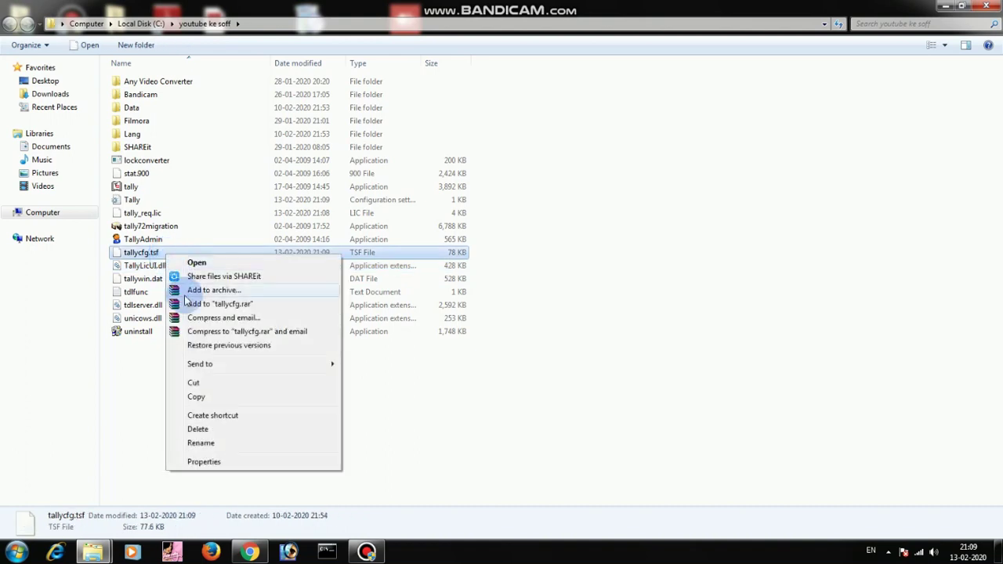
{"action": "left_click", "coordinate": [220, 445]}
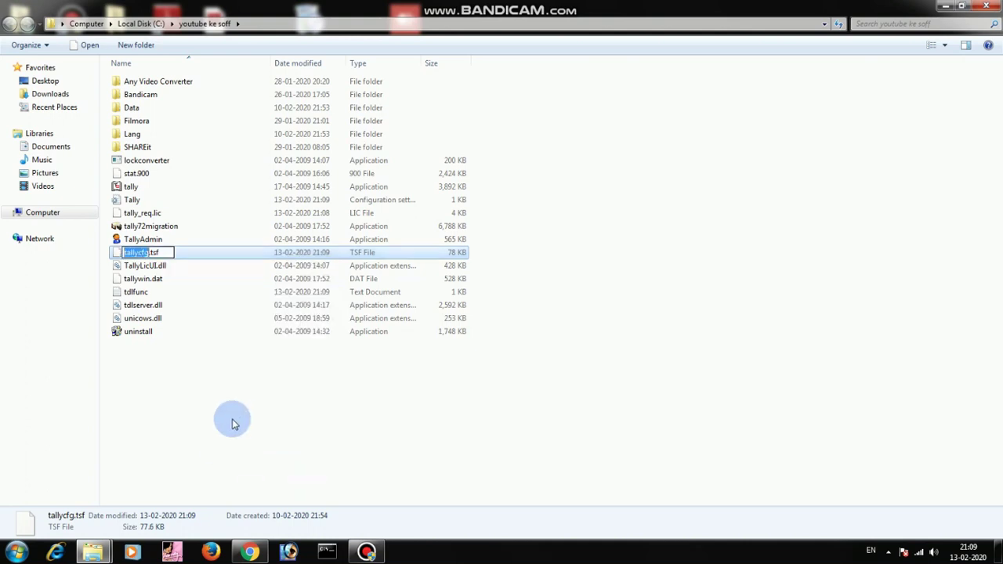
{"action": "key", "text": "Right"}
{"action": "key", "text": "BackSpace"}
{"action": "key", "text": "BackSpace"}
{"action": "key", "text": "BackSpace"}
{"action": "key", "text": "Return"}
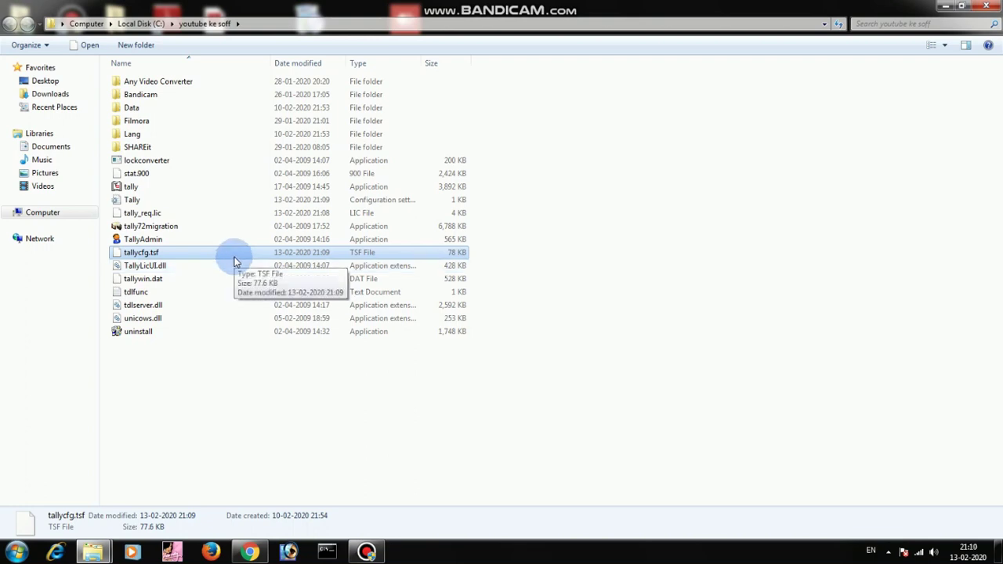
{"action": "left_click", "coordinate": [210, 359]}
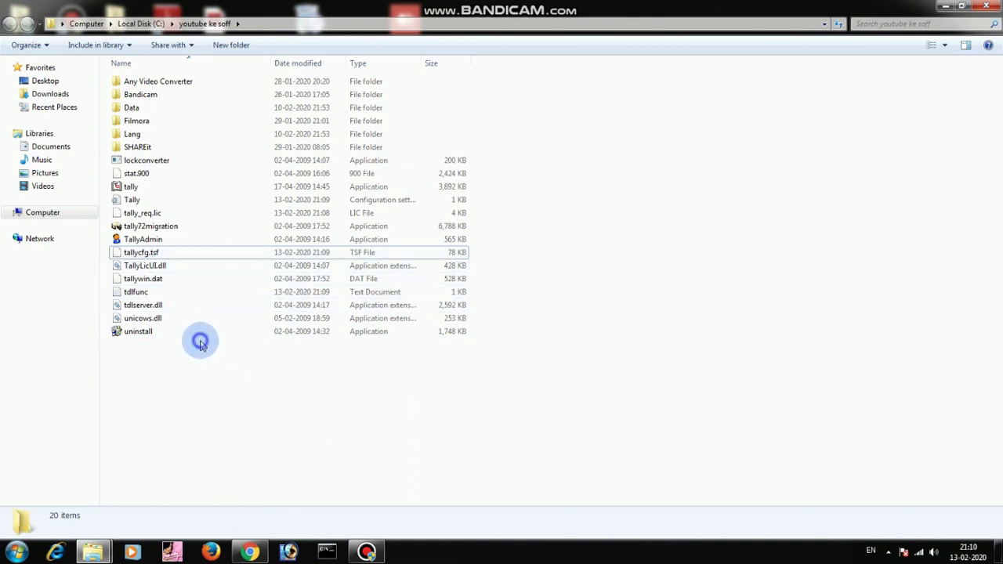
{"action": "left_click", "coordinate": [159, 306]}
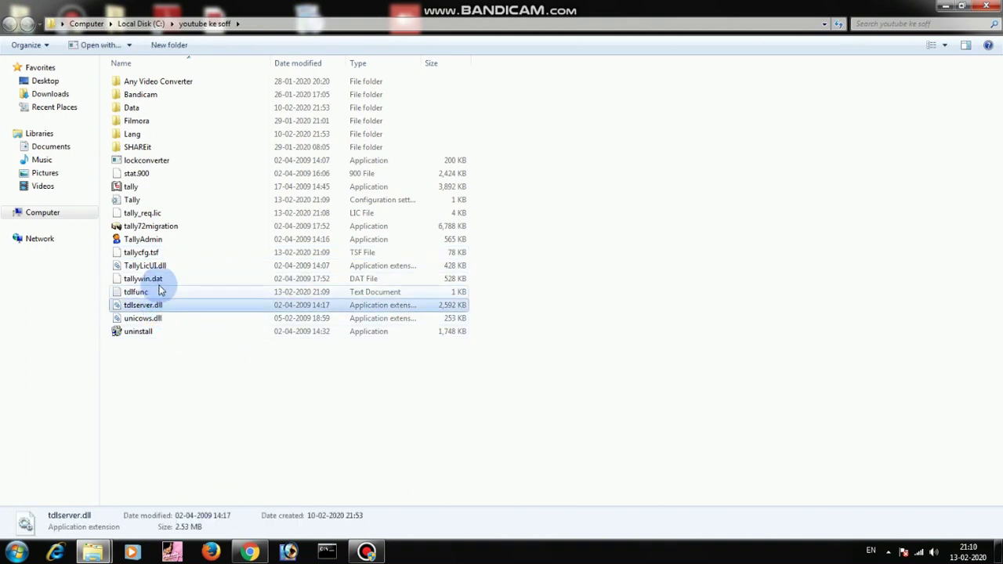
{"action": "left_click", "coordinate": [140, 252]}
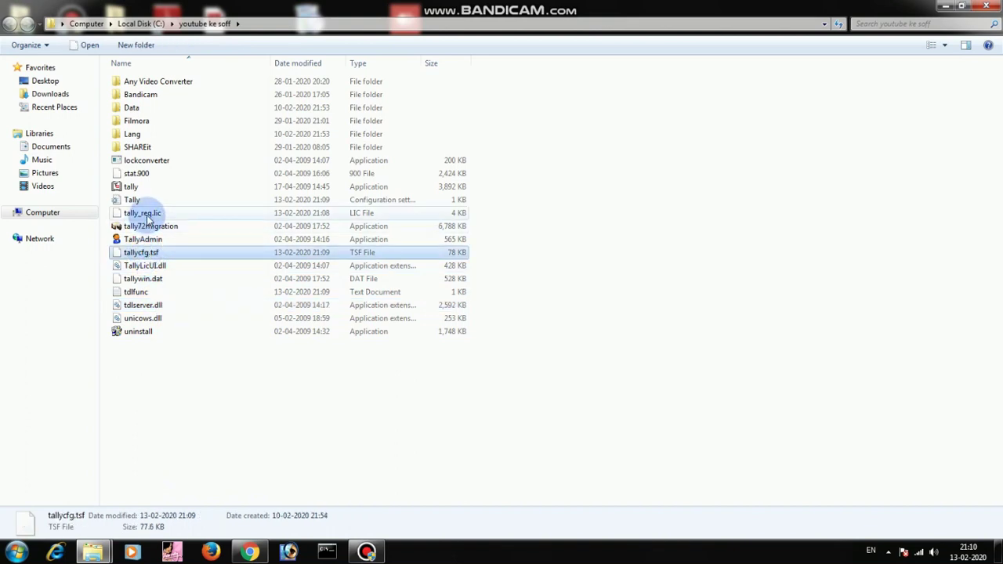
Rename the tally_req.lic file in the youtube ke soff folder as tally.lic.
{"action": "left_click", "coordinate": [146, 213]}
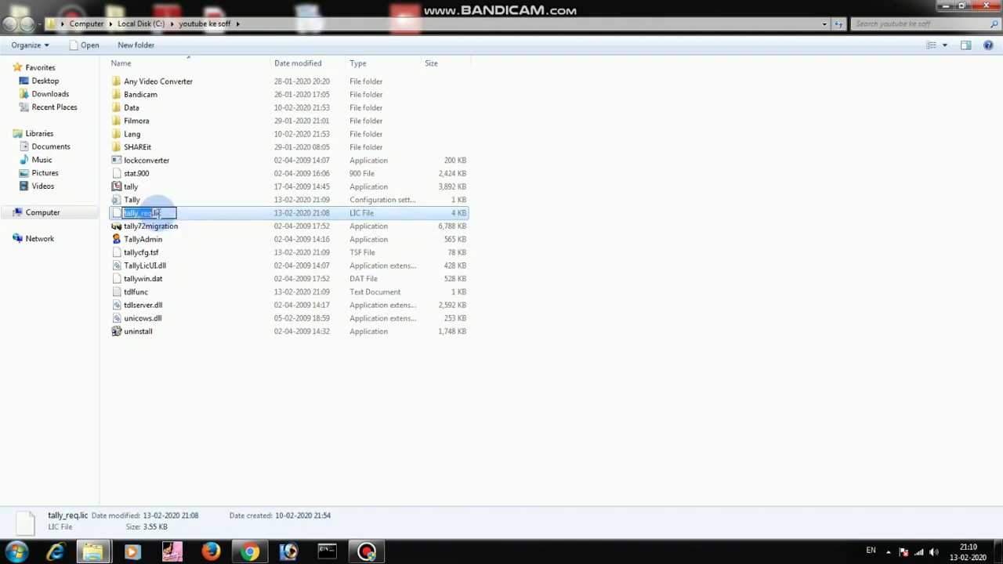
{"action": "left_click", "coordinate": [176, 213]}
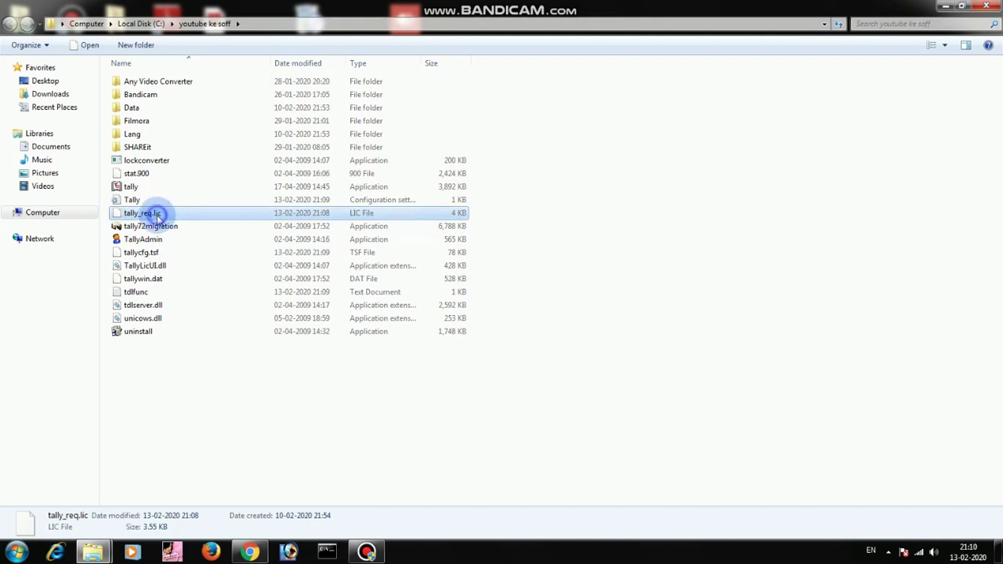
{"action": "right_click", "coordinate": [157, 216]}
{"action": "left_click", "coordinate": [192, 404]}
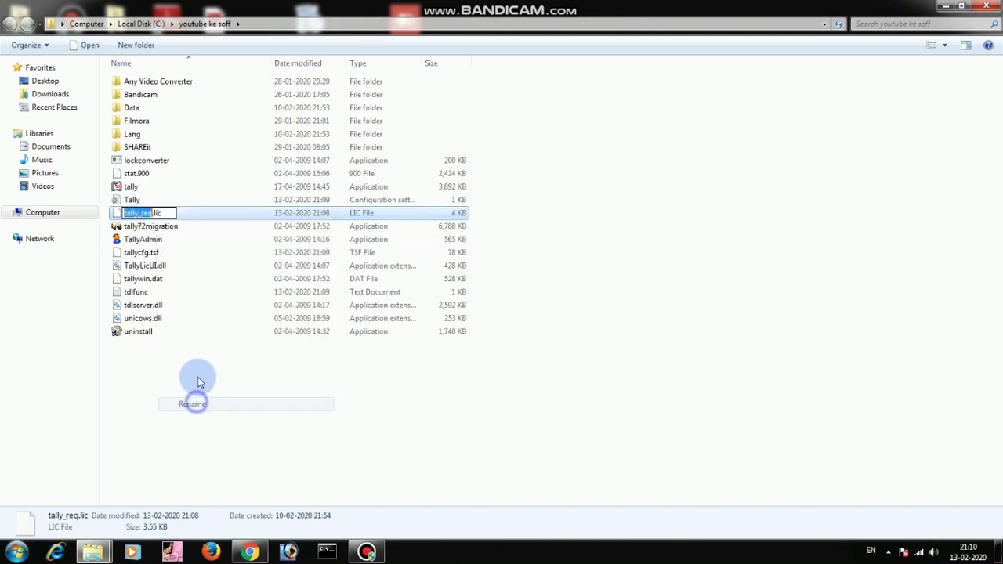
{"action": "key", "text": "Right"}
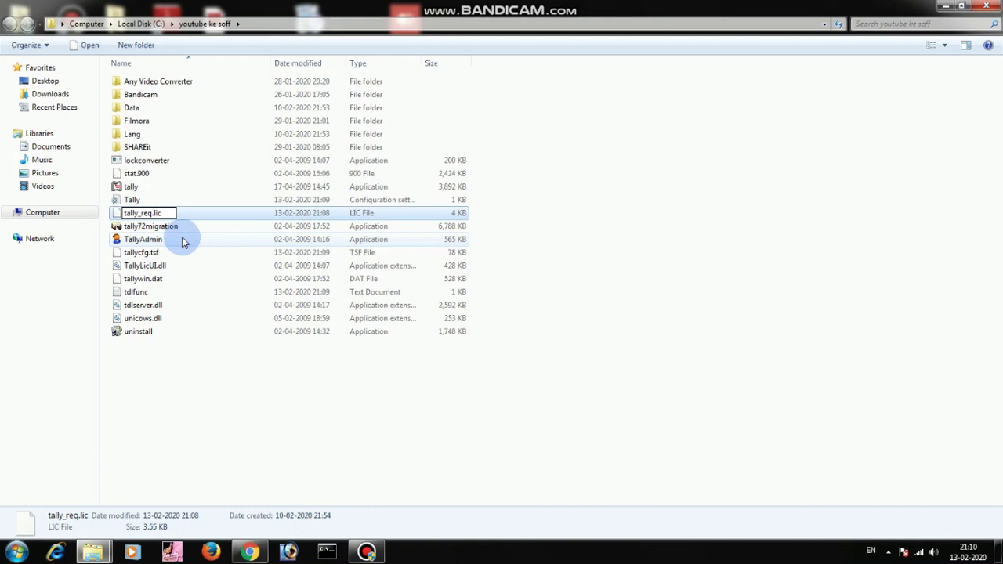
{"action": "key", "text": "BackSpace"}
{"action": "key", "text": "BackSpace"}
{"action": "key", "text": "BackSpace"}
{"action": "key", "text": "BackSpace"}
{"action": "key", "text": "Return"}
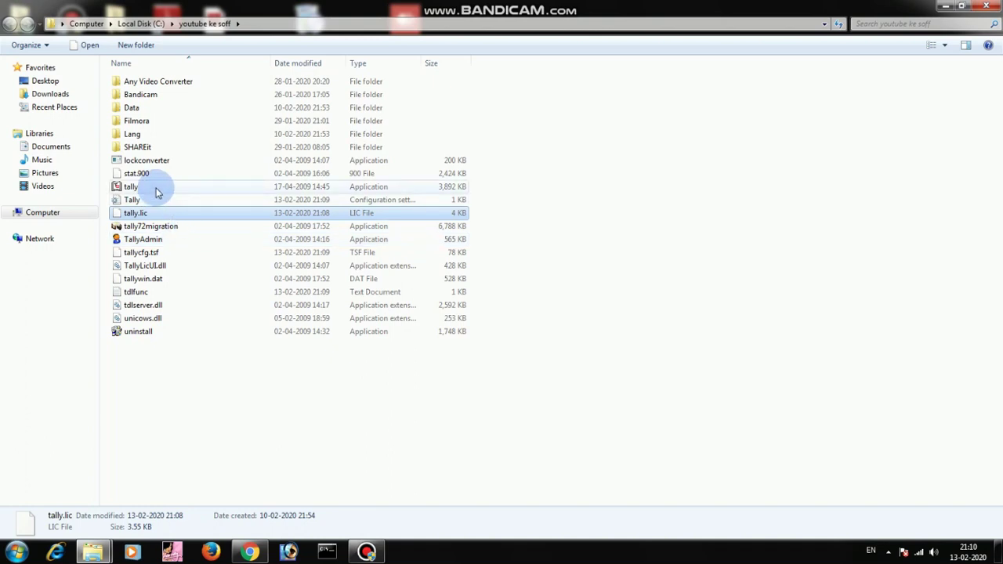
Launch the tally application from the youtube ke soff folder.
{"action": "double_click", "coordinate": [156, 189]}
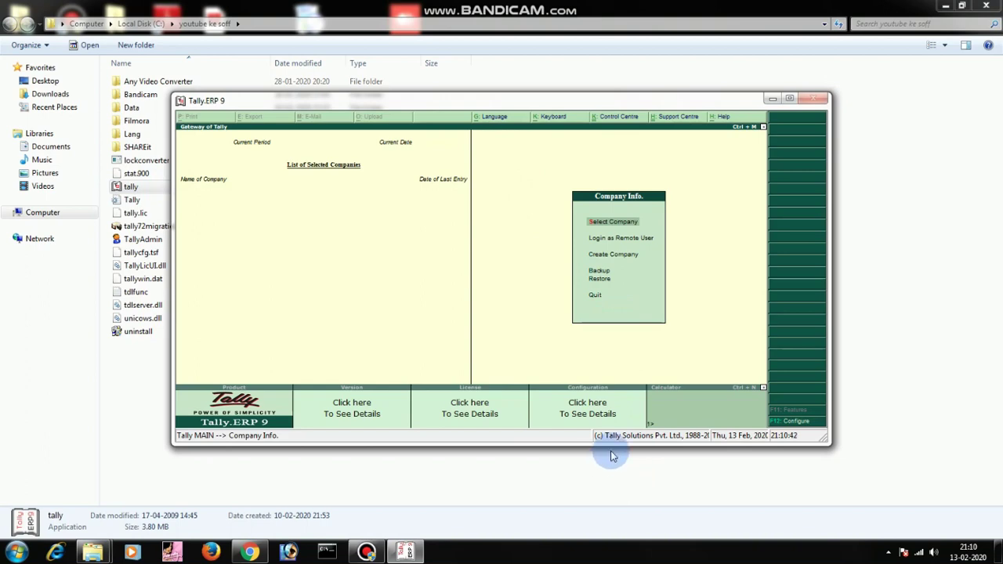
View the configuration details and the TDL configuration, and return to the Company Info menu.
{"action": "left_click", "coordinate": [603, 414]}
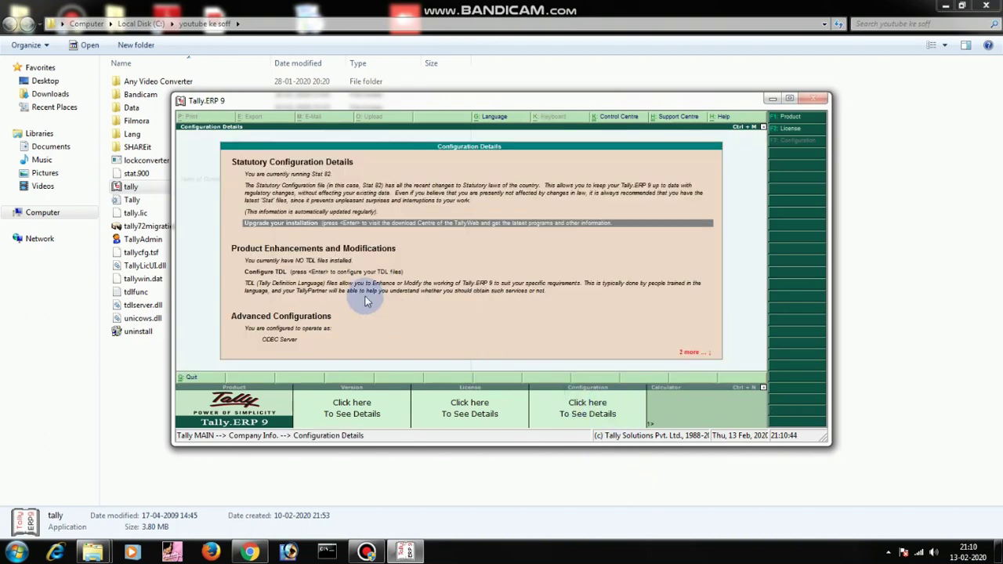
{"action": "left_click", "coordinate": [696, 351]}
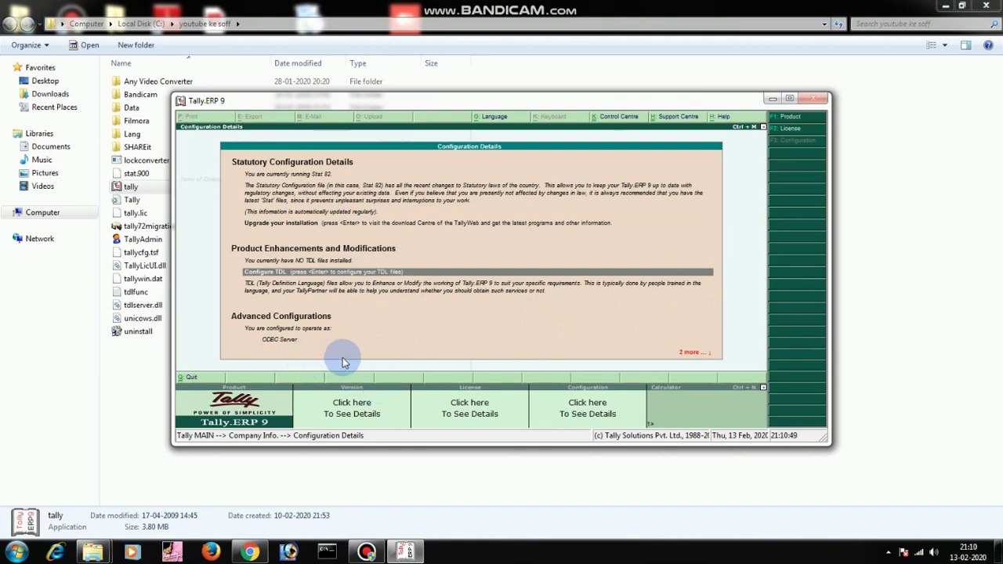
{"action": "key", "text": "Return"}
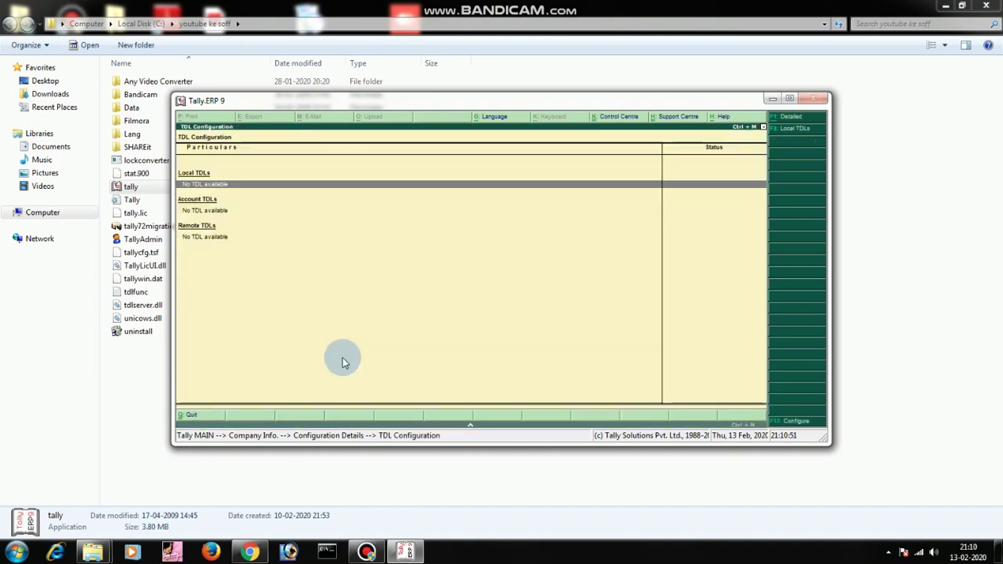
{"action": "key", "text": "Escape"}
{"action": "key", "text": "Escape"}
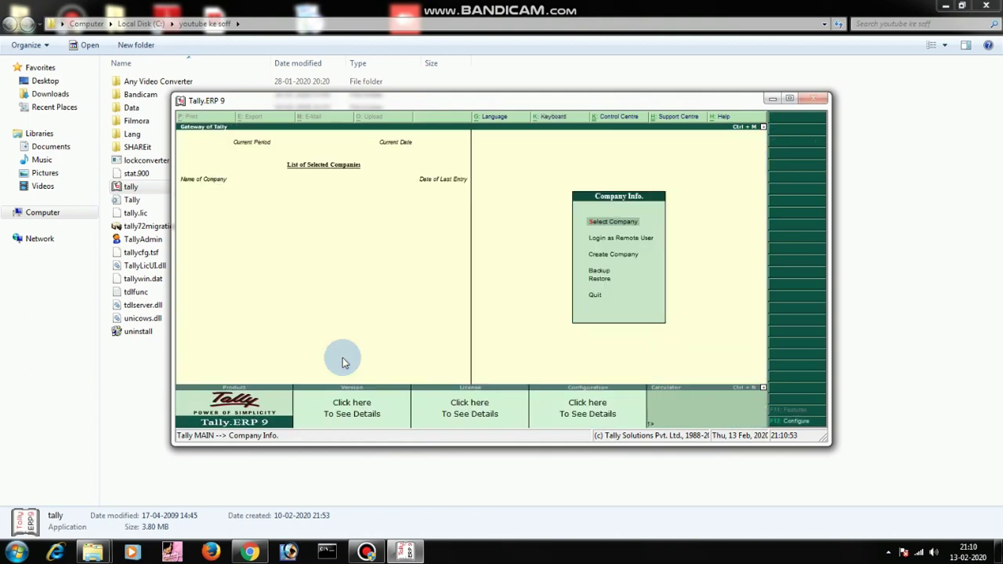
View the product details, check the linked Tally web page, and return to the Company Info menu.
{"action": "left_click", "coordinate": [351, 412]}
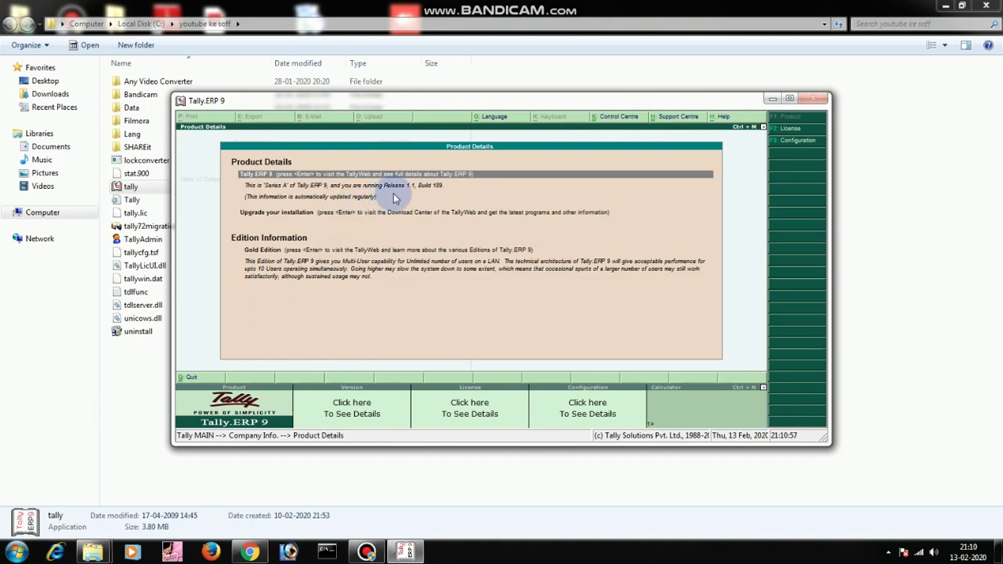
{"action": "left_click", "coordinate": [436, 245]}
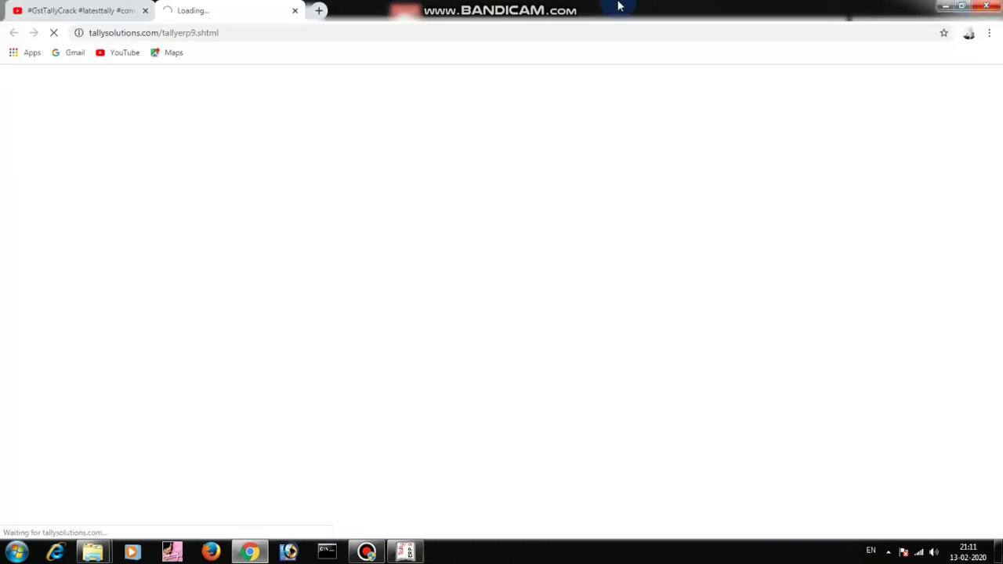
{"action": "left_click", "coordinate": [293, 10]}
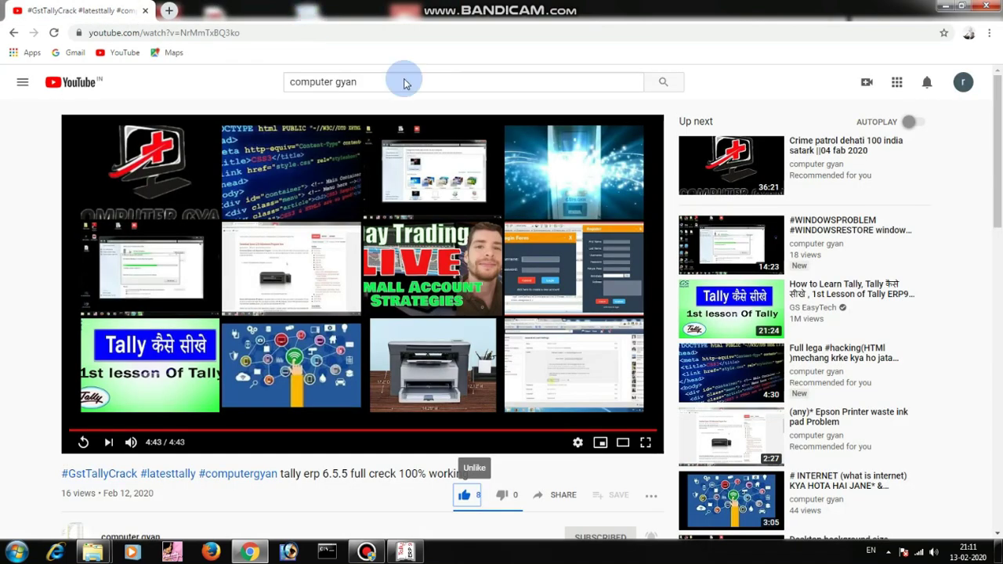
{"action": "left_click", "coordinate": [945, 5]}
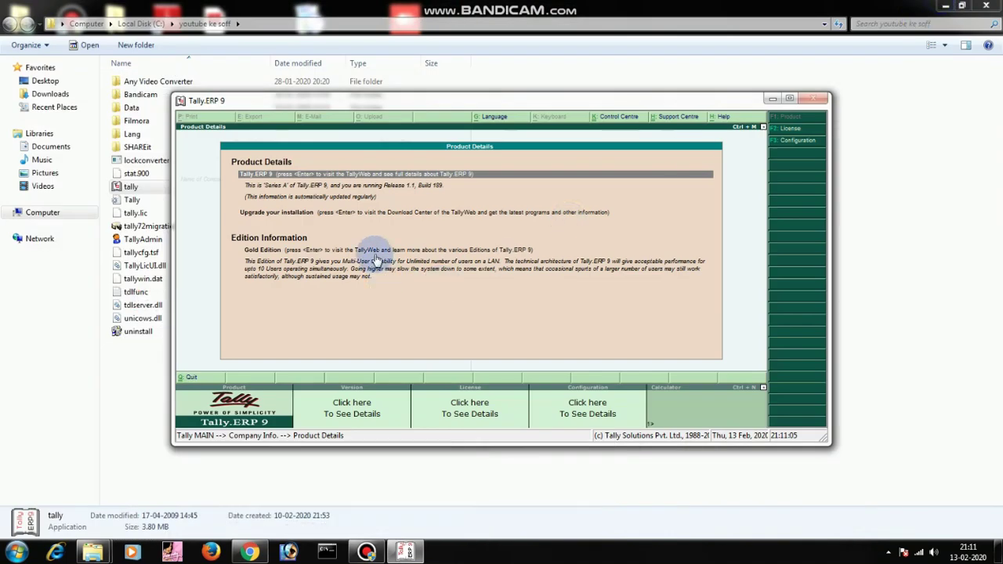
{"action": "key", "text": "Escape"}
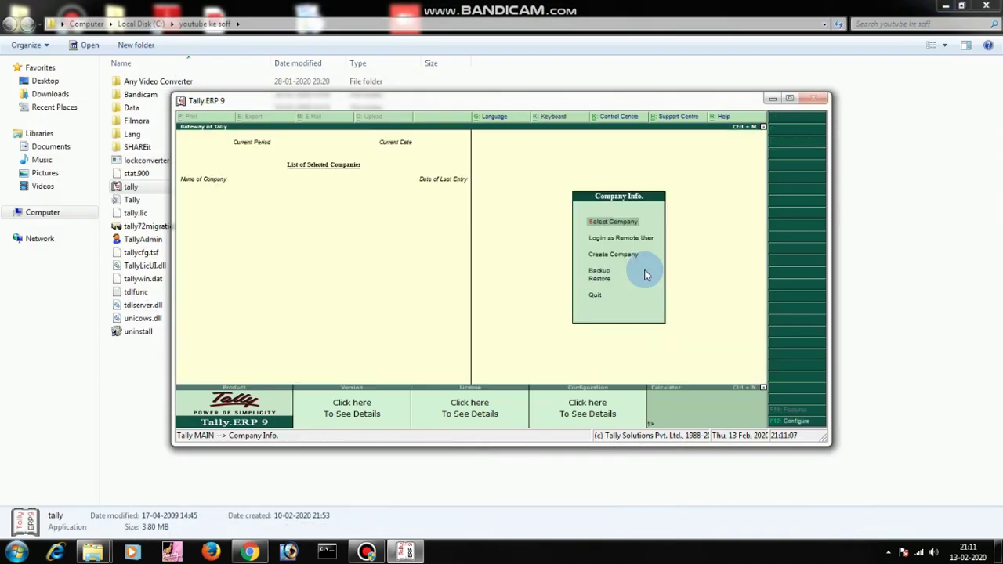
Create a company named Computer Gyan as Accounts with Inventory, accepting the default details and base currency information.
{"action": "key", "text": "Return"}
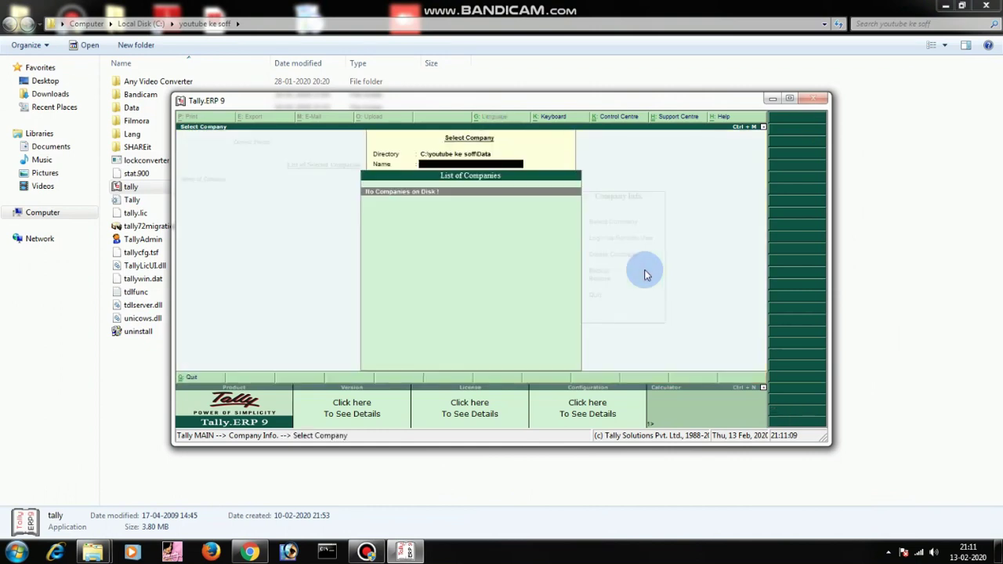
{"action": "key", "text": "Escape"}
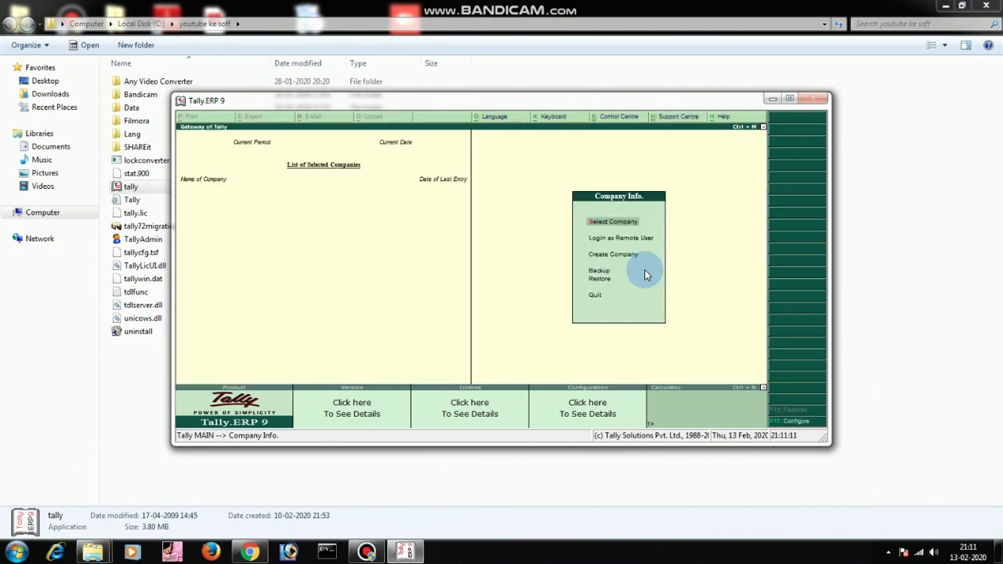
{"action": "key", "text": "Return"}
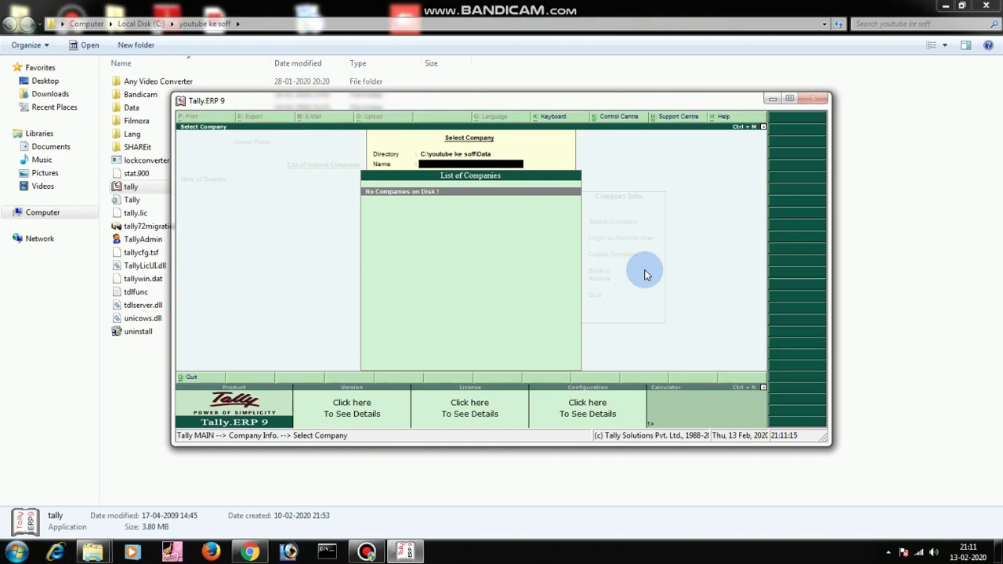
{"action": "key", "text": "alt+c"}
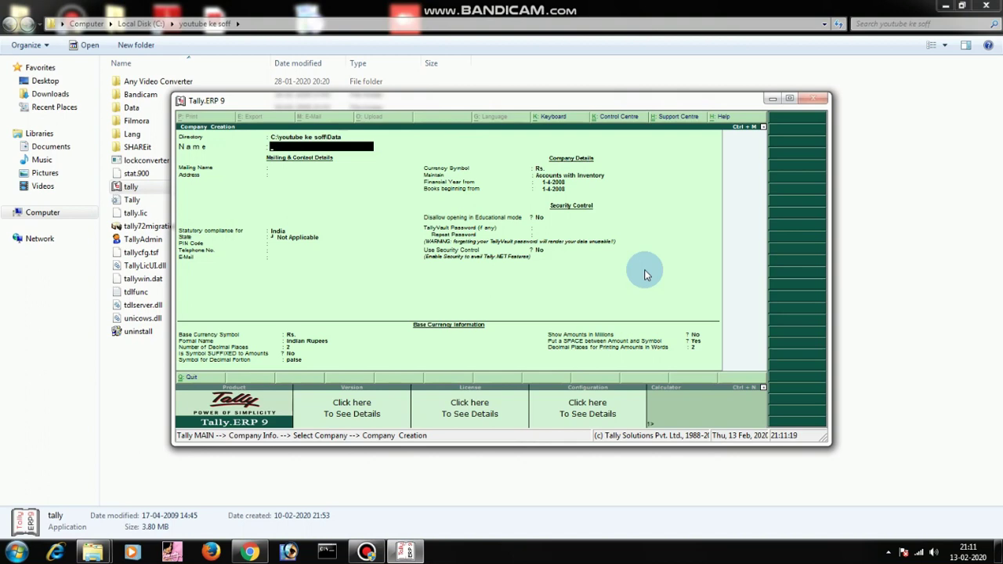
{"action": "type", "text": "Computer Gyan"}
{"action": "key", "text": "Return"}
{"action": "key", "text": "Return"}
{"action": "key", "text": "Return"}
{"action": "key", "text": "Return"}
{"action": "key", "text": "Return"}
{"action": "key", "text": "Return"}
{"action": "key", "text": "Return"}
{"action": "key", "text": "Return"}
{"action": "key", "text": "Return"}
{"action": "key", "text": "Return"}
{"action": "key", "text": "Return"}
{"action": "key", "text": "Return"}
{"action": "key", "text": "Return"}
{"action": "key", "text": "Return"}
{"action": "key", "text": "Return"}
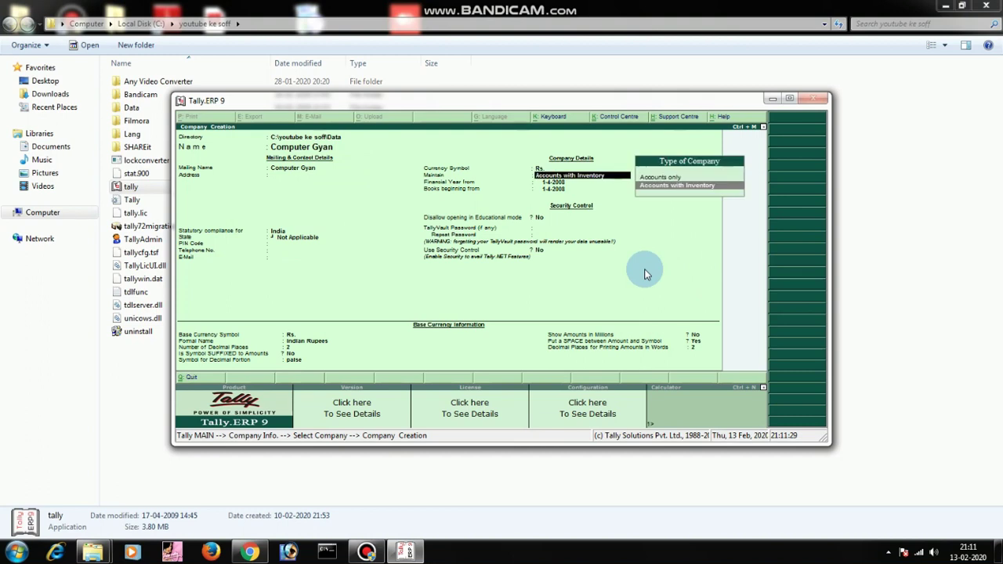
{"action": "key", "text": "Return"}
{"action": "key", "text": "Return"}
{"action": "key", "text": "Return"}
{"action": "key", "text": "Return"}
{"action": "key", "text": "Return"}
{"action": "key", "text": "Return"}
{"action": "key", "text": "Return"}
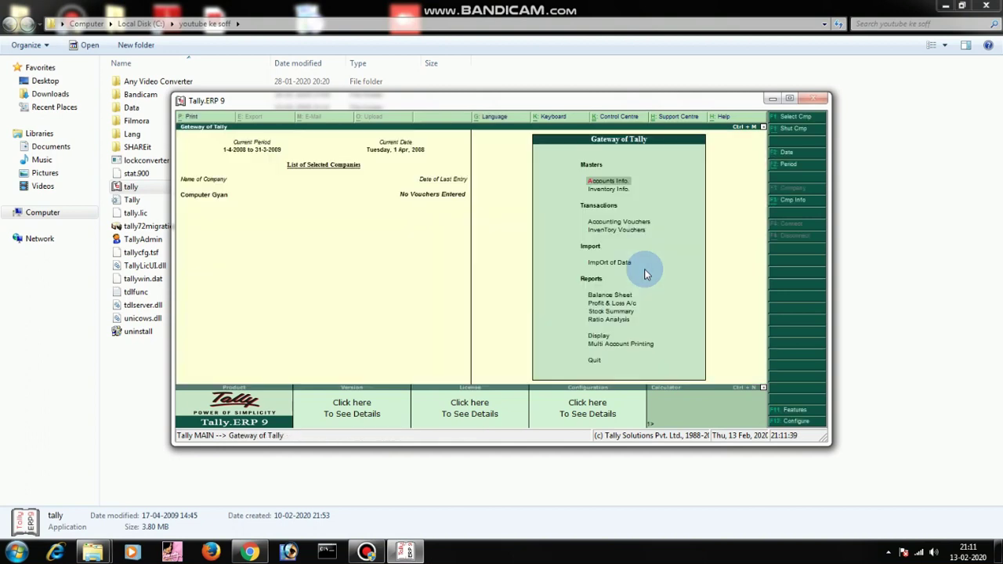
Open the list of April sales vouchers from the Sales Register in the account books.
{"action": "key", "text": "d"}
{"action": "key", "text": "a"}
{"action": "key", "text": "s"}
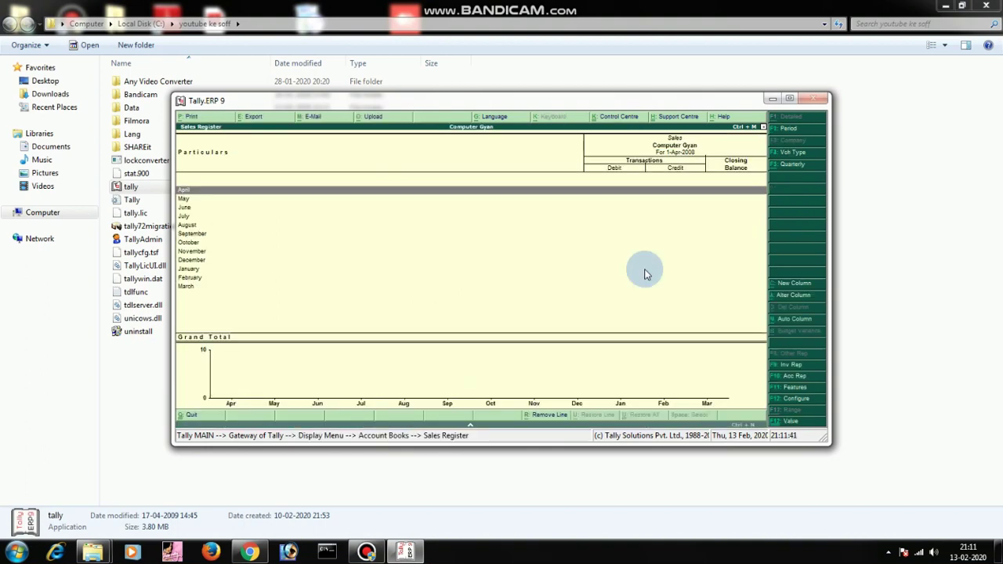
{"action": "key", "text": "Return"}
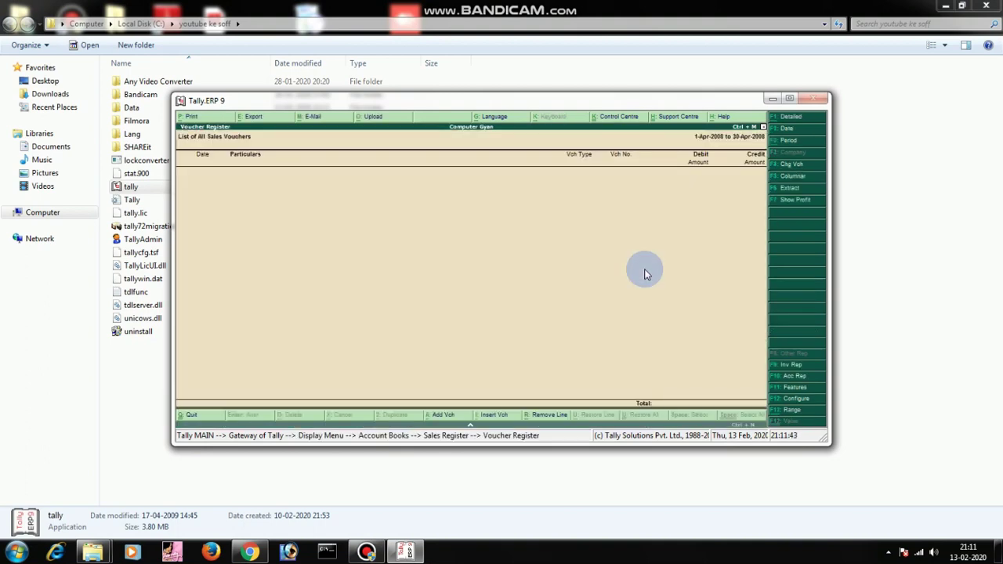
Start a payment voucher from the sales voucher list and set its date to 13-02-2020.
{"action": "key", "text": "alt+a"}
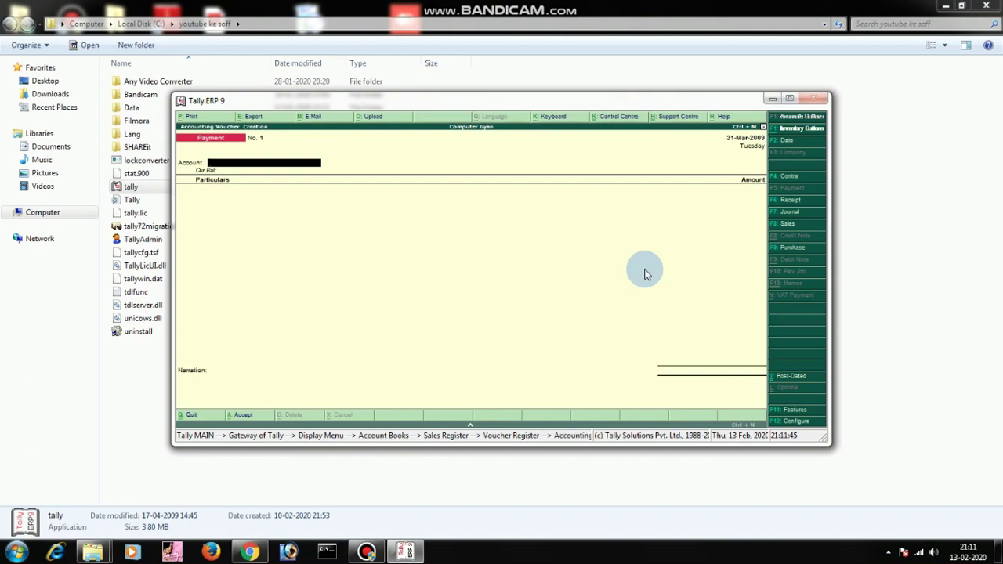
{"action": "key", "text": "F2"}
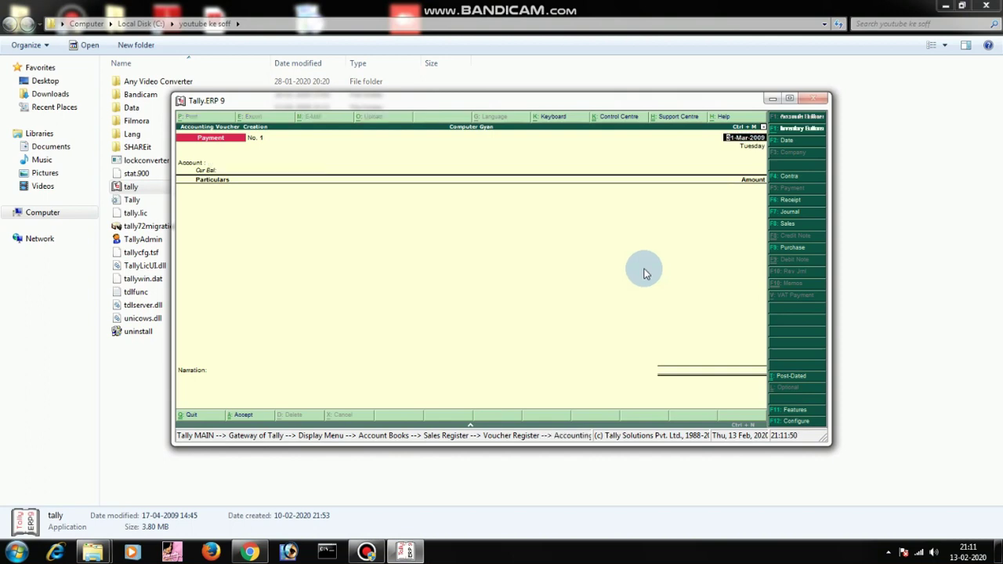
{"action": "type", "text": "01"}
{"action": "key", "text": "BackSpace"}
{"action": "key", "text": "BackSpace"}
{"action": "type", "text": "12"}
{"action": "key", "text": "BackSpace"}
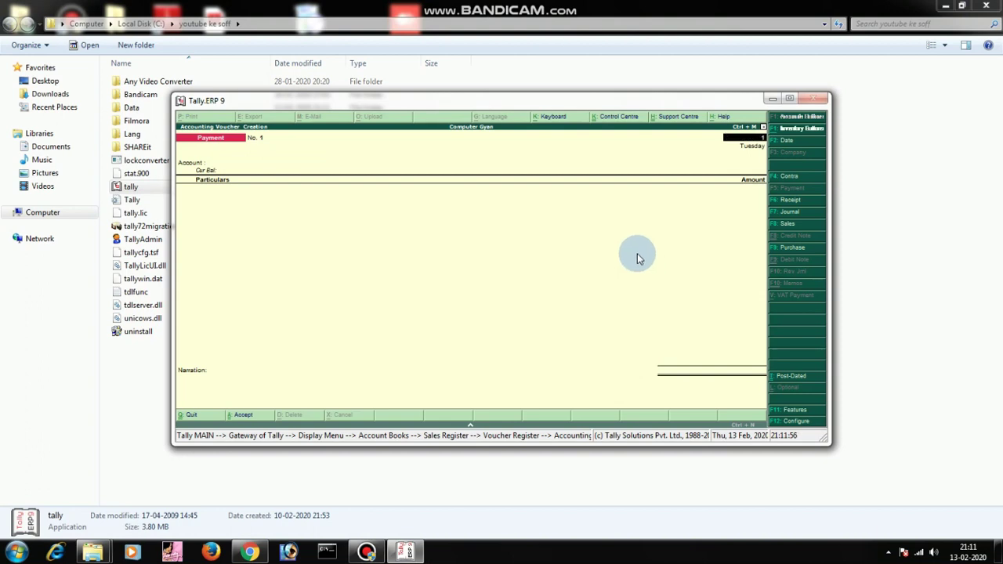
{"action": "type", "text": "3-02-2020"}
{"action": "key", "text": "Return"}
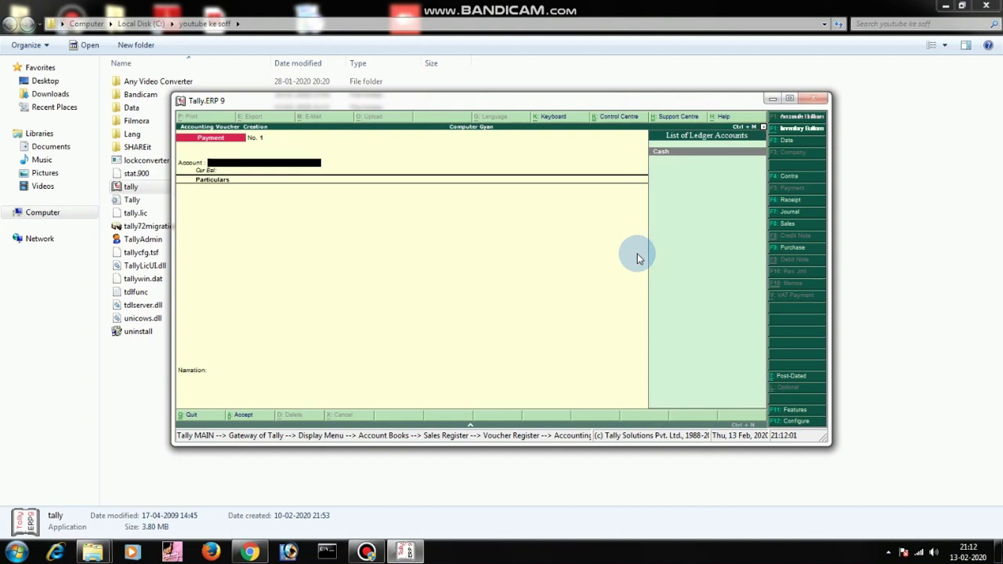
Choose Cash as the payment voucher's account, look for a particulars ledger, and abandon the voucher.
{"action": "key", "text": "Return"}
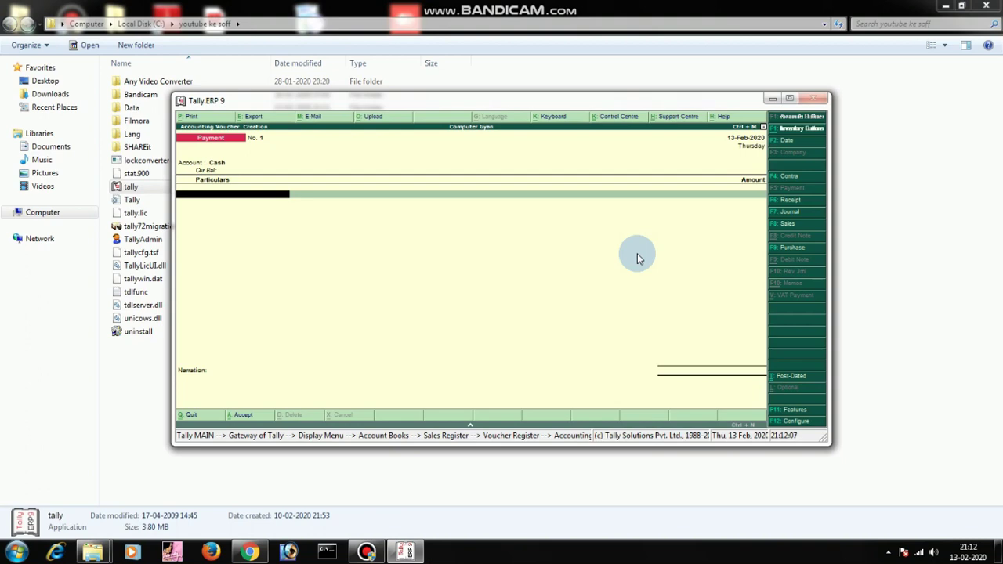
{"action": "type", "text": "s"}
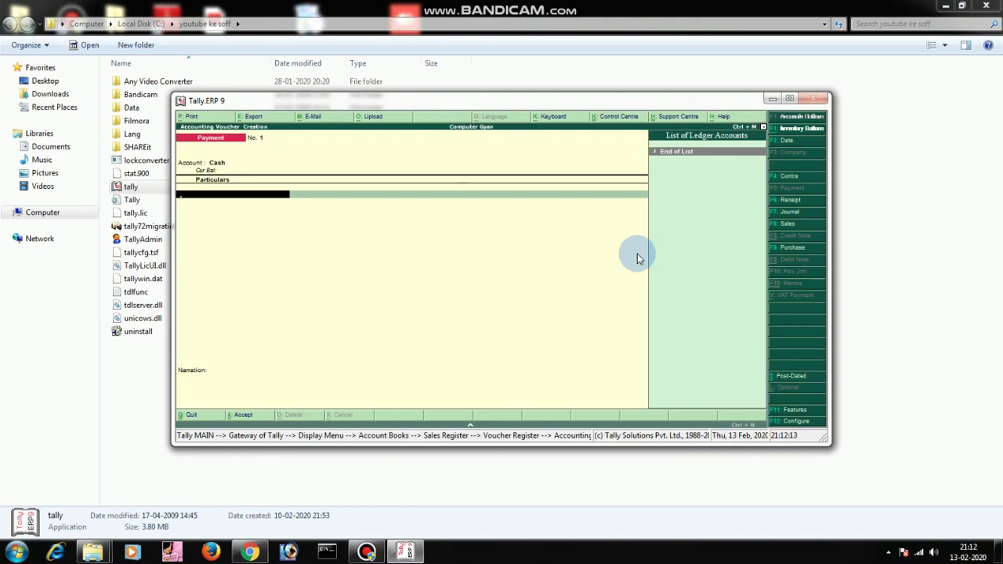
{"action": "key", "text": "Escape"}
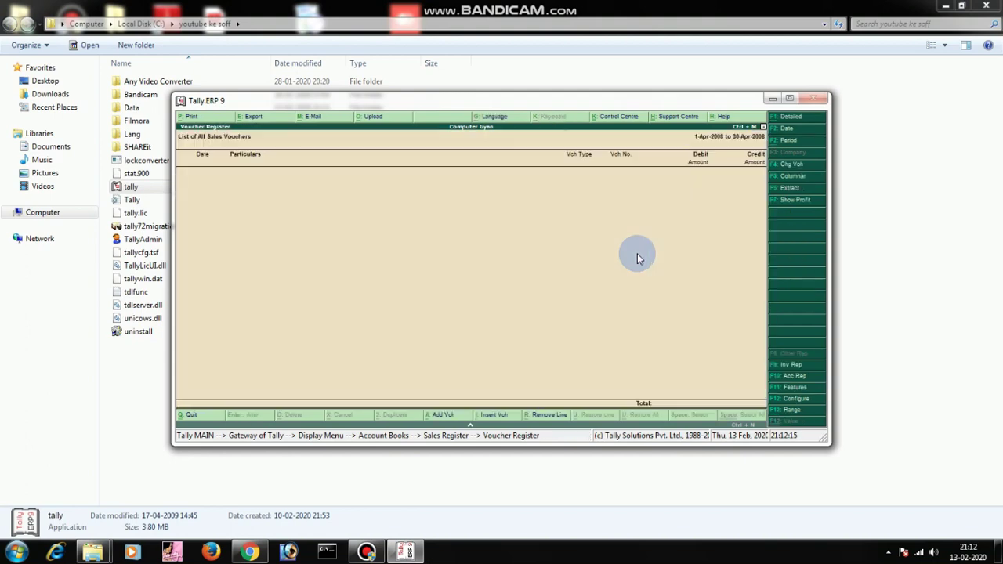
Leave the Sales Register and display menus and quit Tally.ERP 9.
{"action": "key", "text": "Escape"}
{"action": "key", "text": "Return"}
{"action": "key", "text": "Escape"}
{"action": "key", "text": "Escape"}
{"action": "key", "text": "Escape"}
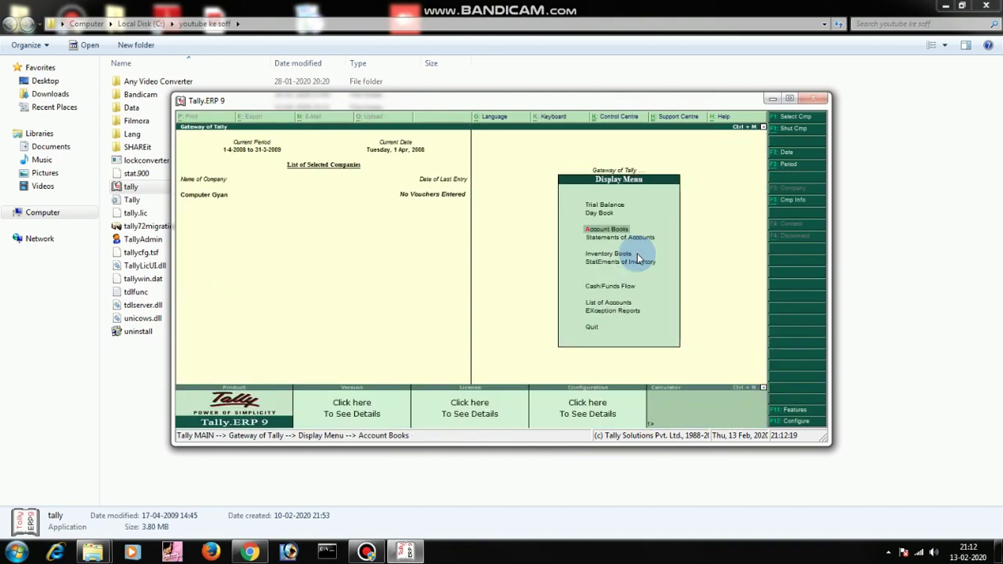
{"action": "key", "text": "Escape"}
{"action": "key", "text": "Escape"}
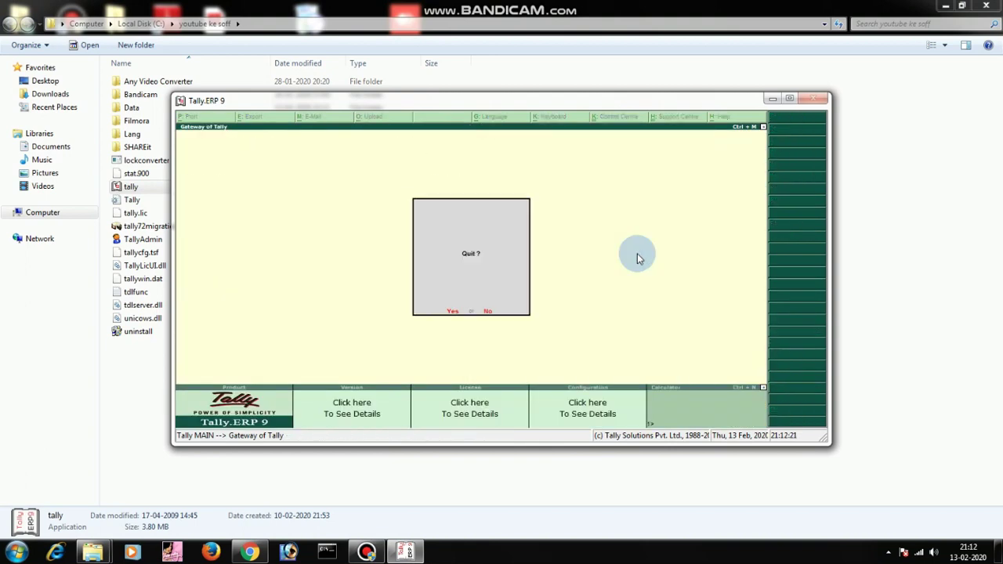
{"action": "key", "text": "Return"}
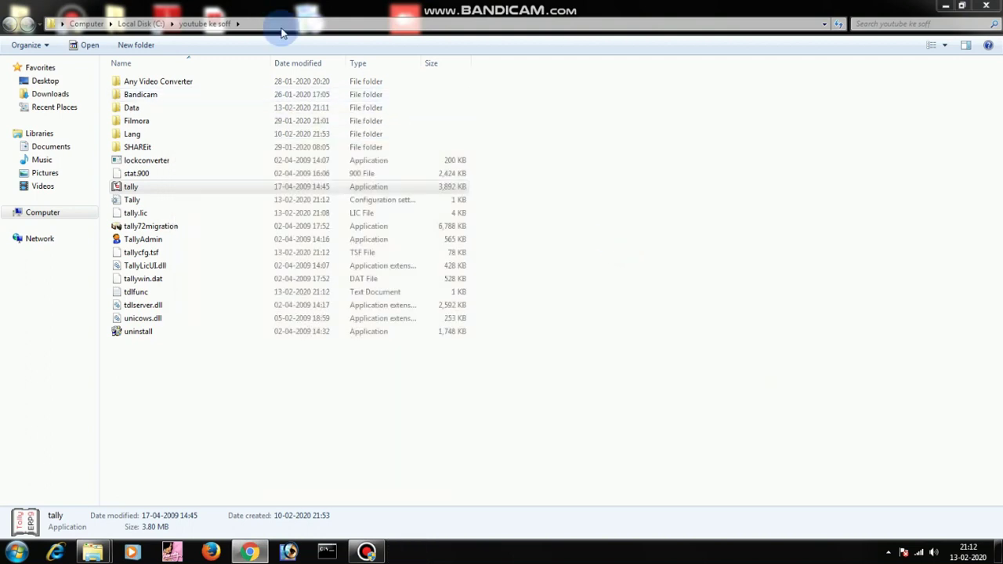